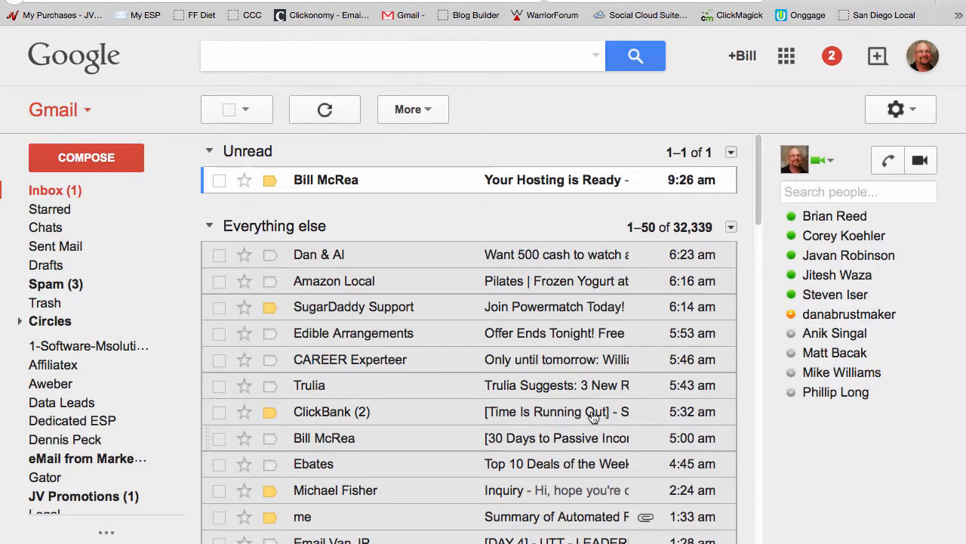
- Open the 'Your Hosting is Ready' email and follow its ilifebydesign.com/cpanel link
left_click(533, 181)
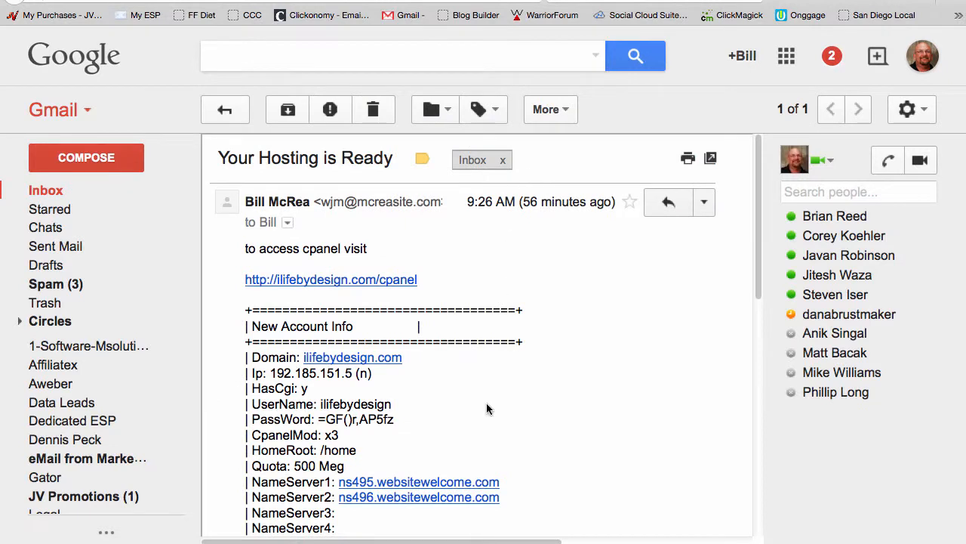
left_click_drag(242, 280, 446, 277)
scroll(467, 325, "down", 5)
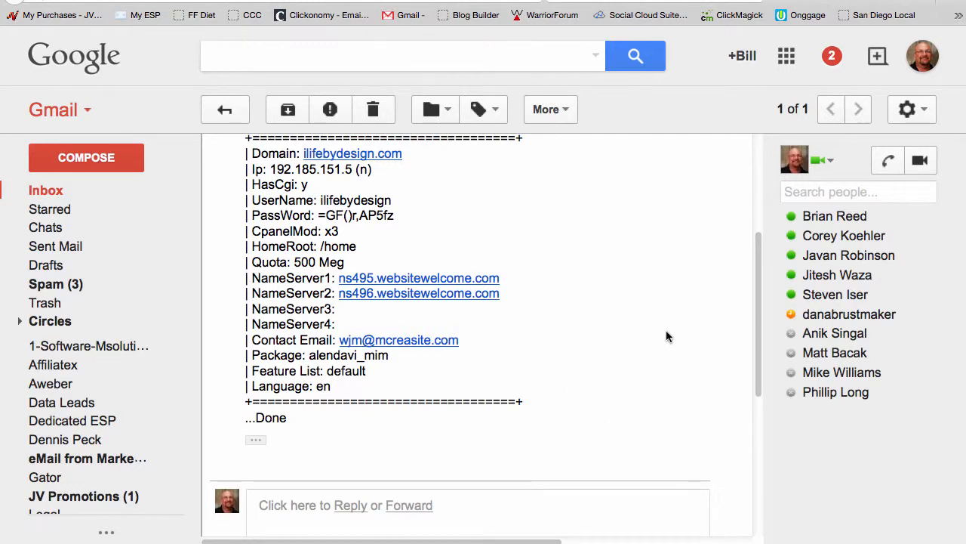
scroll(630, 311, "up", 1)
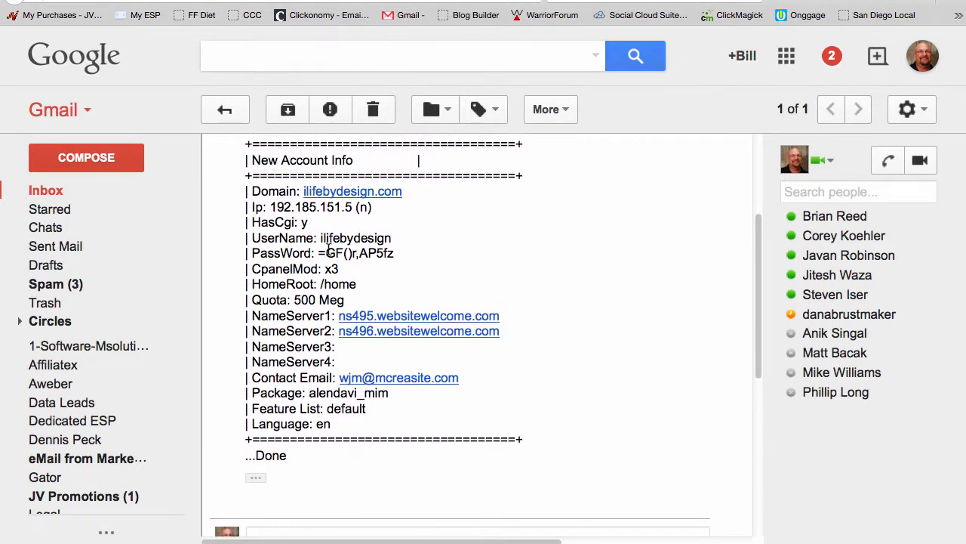
scroll(561, 275, "up", 4)
left_click(521, 291)
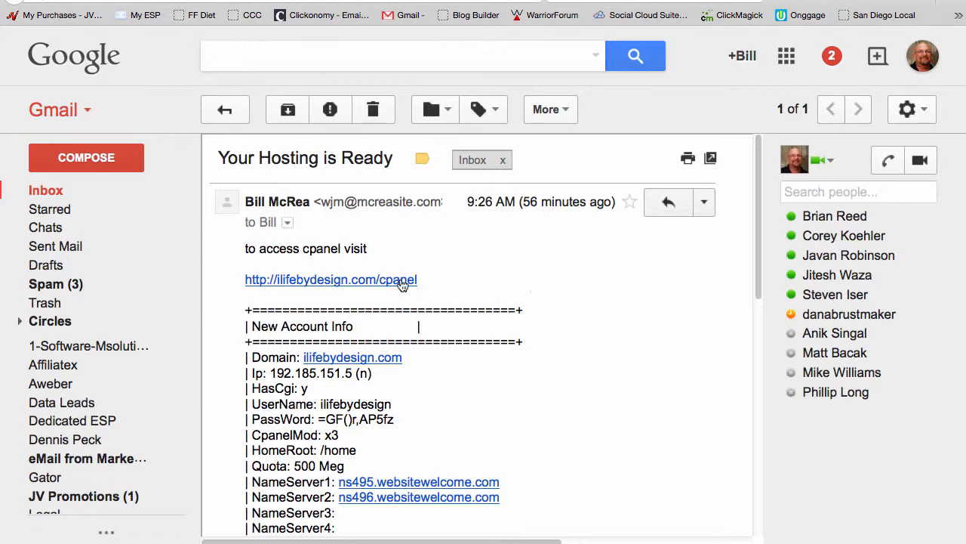
left_click(353, 281)
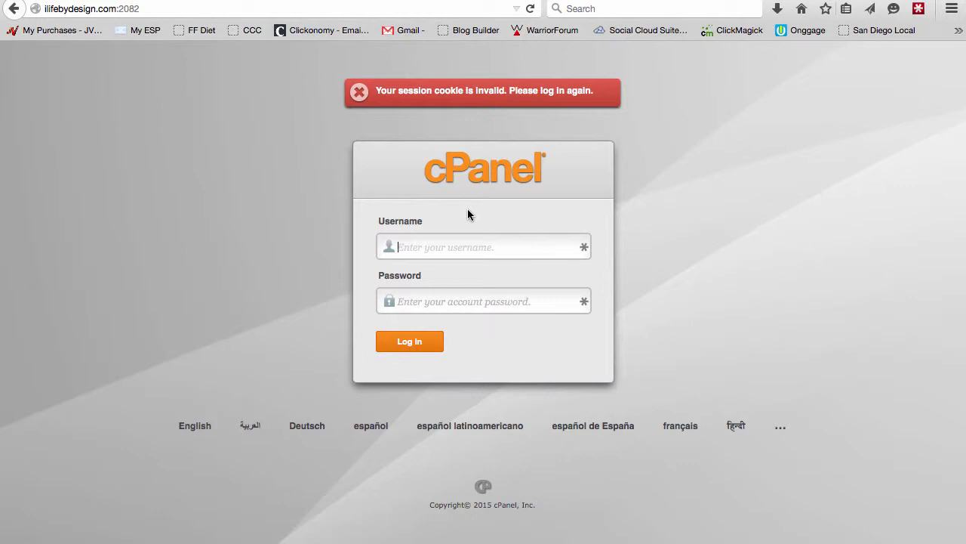
- Copy the account username and password from the hosting email into the cPanel login fields
left_click(227, 1)
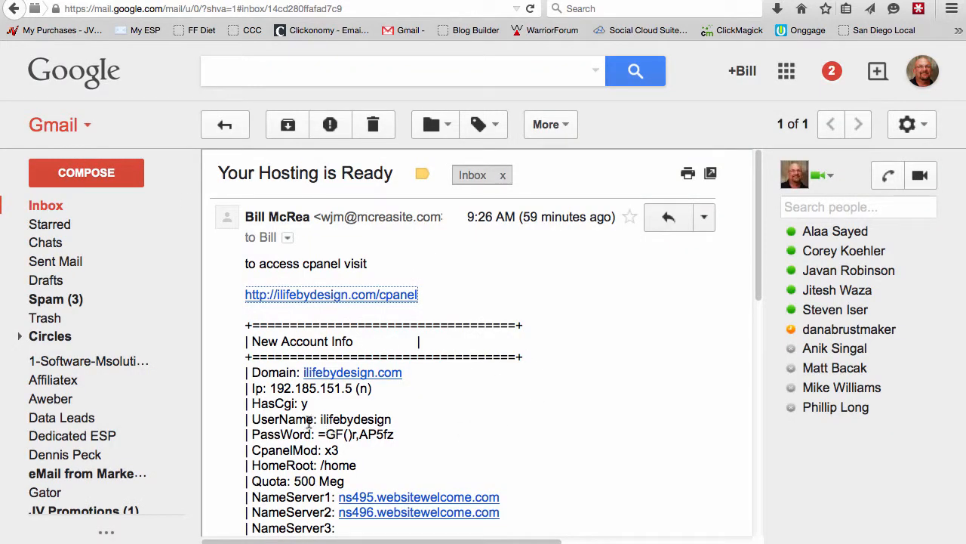
left_click_drag(318, 419, 388, 426)
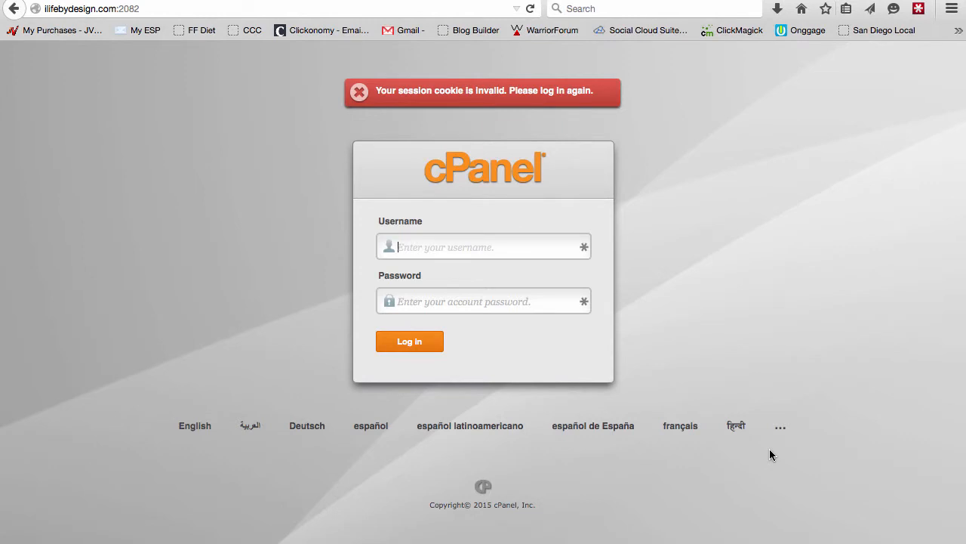
key("super+v")
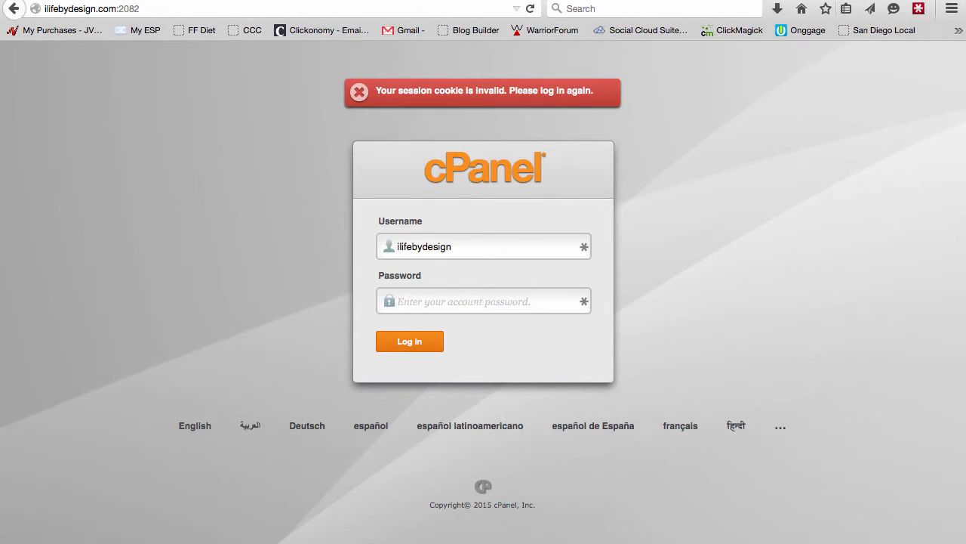
left_click(113, 0)
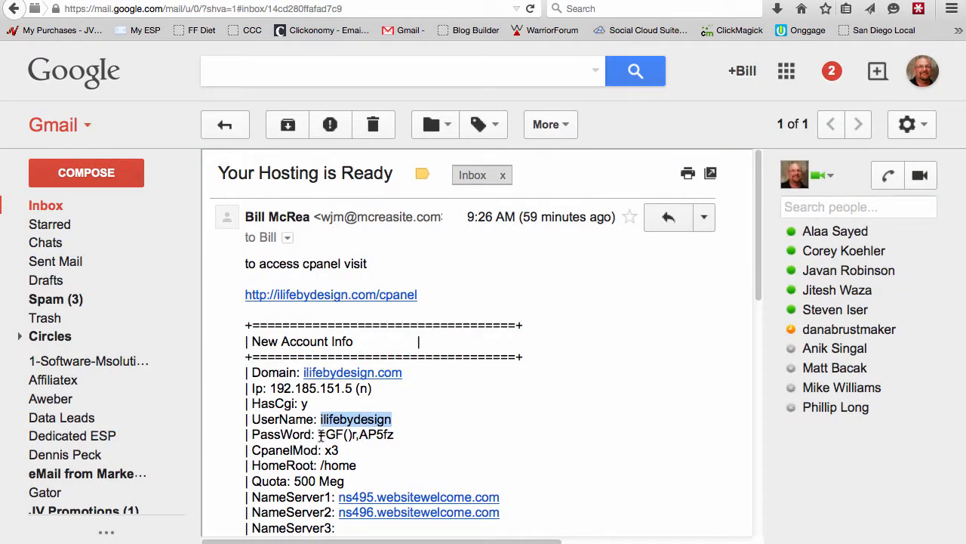
left_click_drag(315, 434, 394, 438)
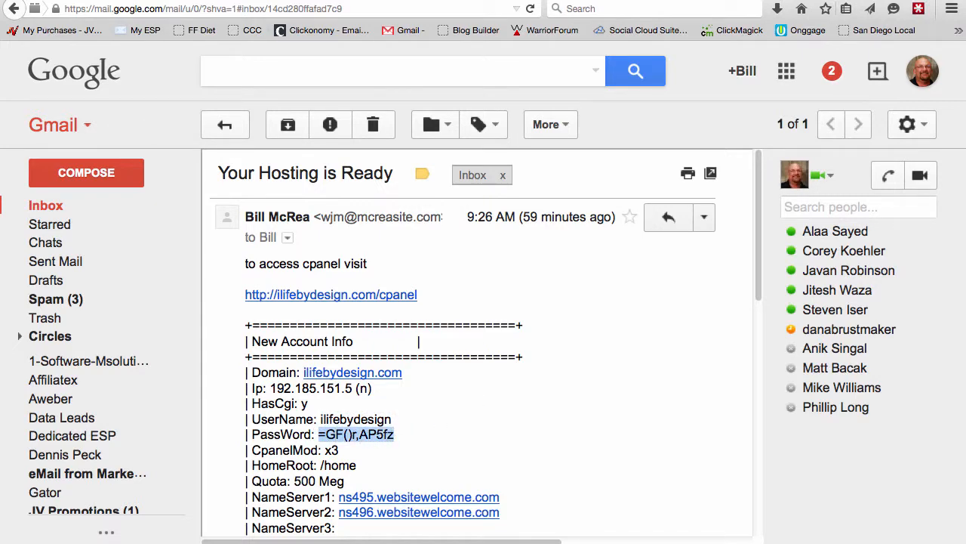
left_click(332, 0)
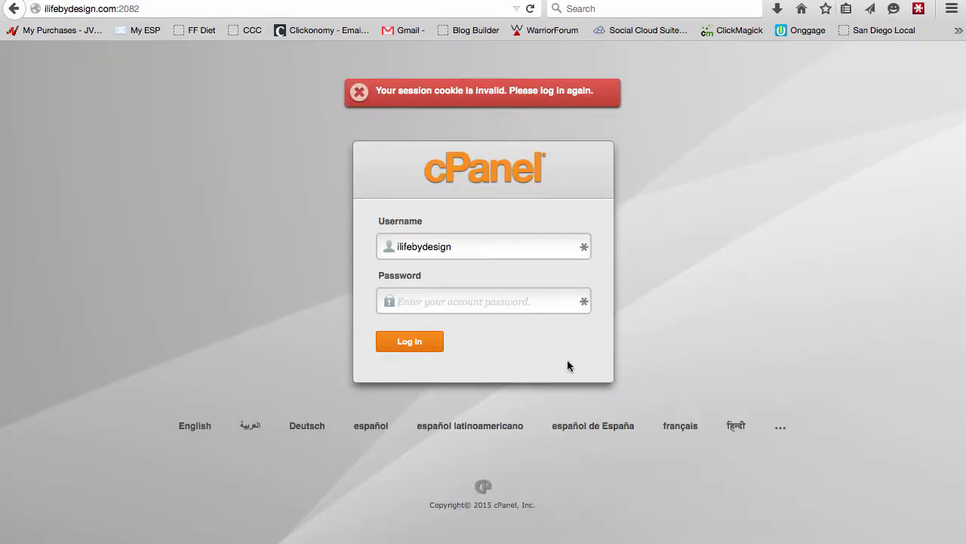
key("super+v")
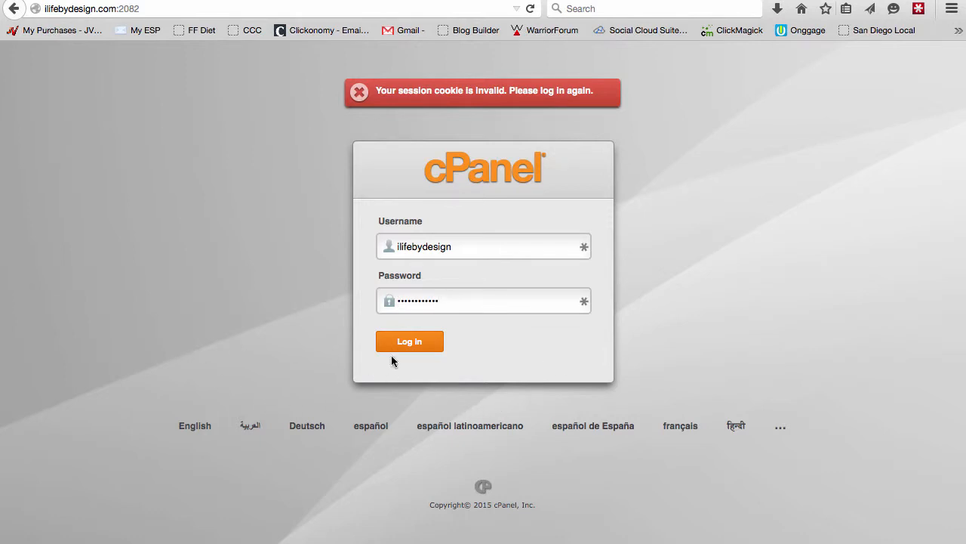
- Log in to cPanel and save the login in LastPass under Product Membership Sites
left_click(423, 340)
left_click(189, 1)
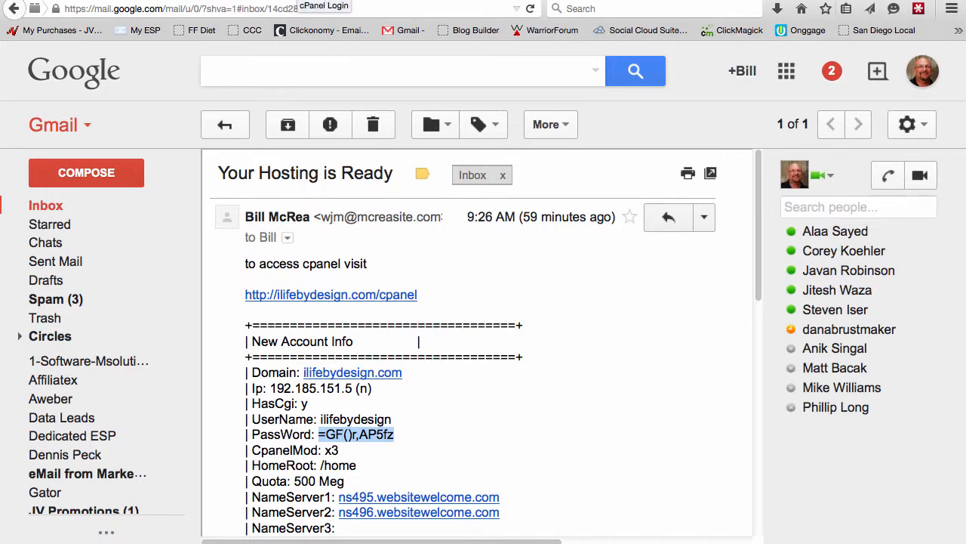
left_click(323, 1)
left_click(426, 343)
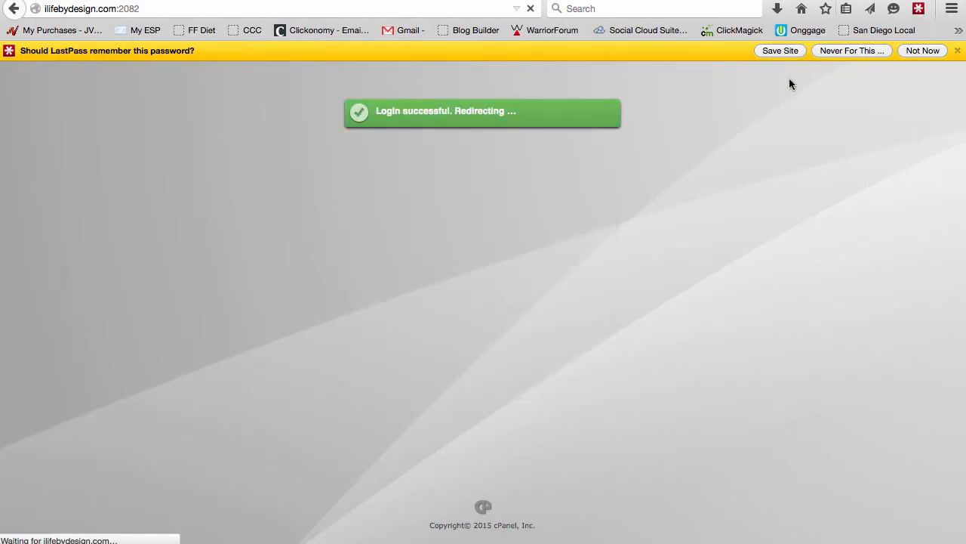
left_click(574, 85)
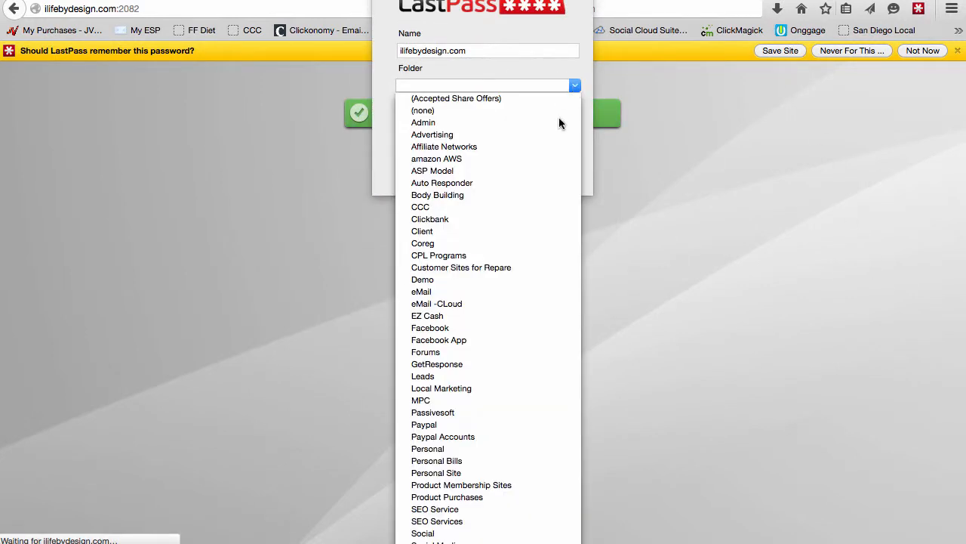
left_click(488, 485)
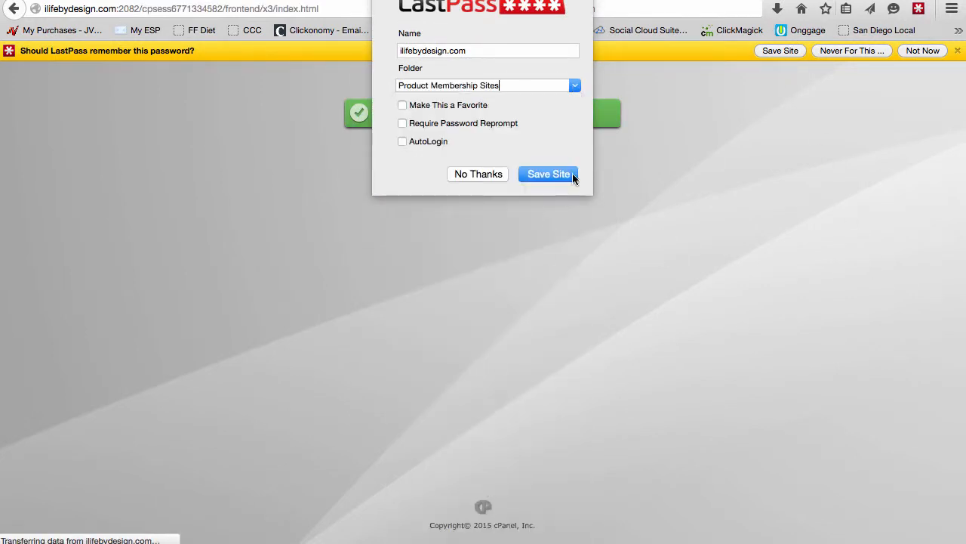
left_click(572, 175)
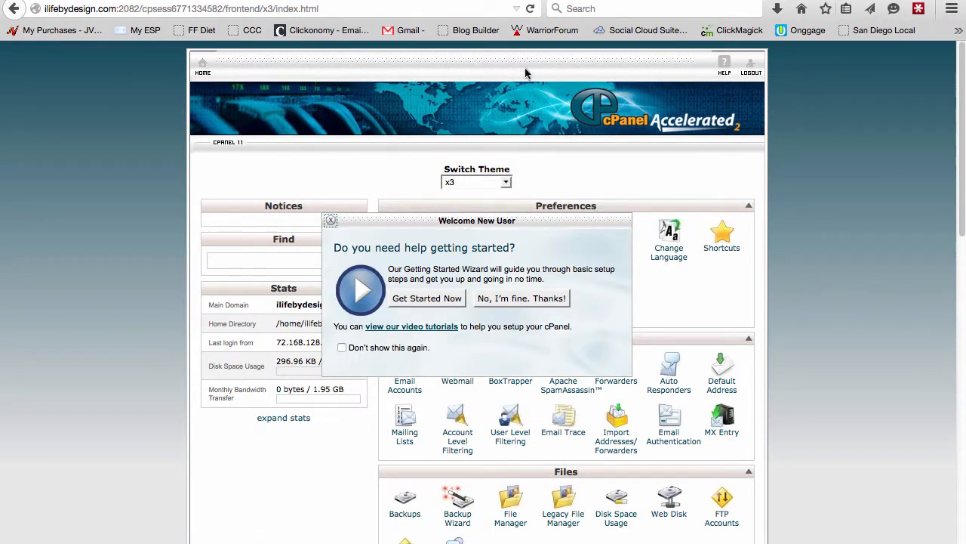
- Permanently dismiss the welcome prompt, then open QuickInstall's WordPress install form via the 'quick' search
left_click(342, 349)
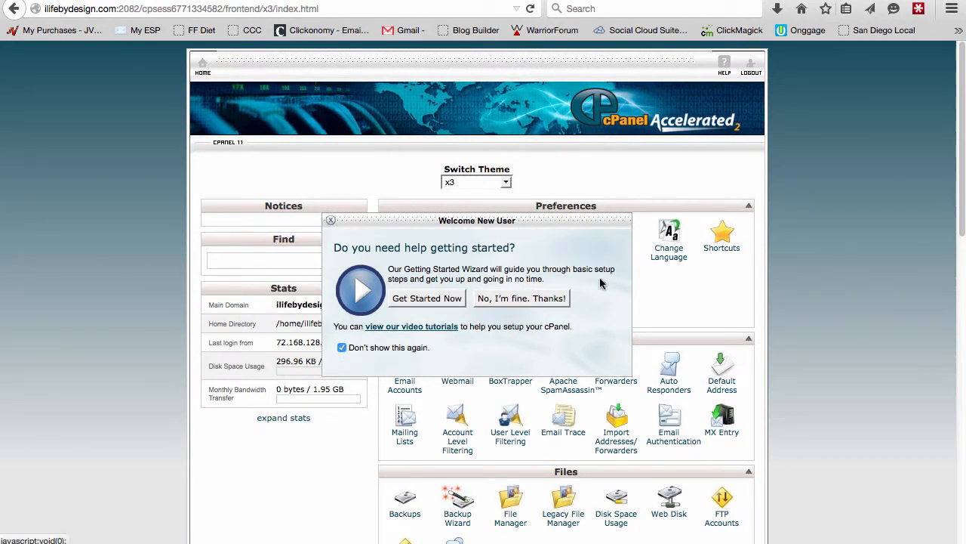
left_click(521, 299)
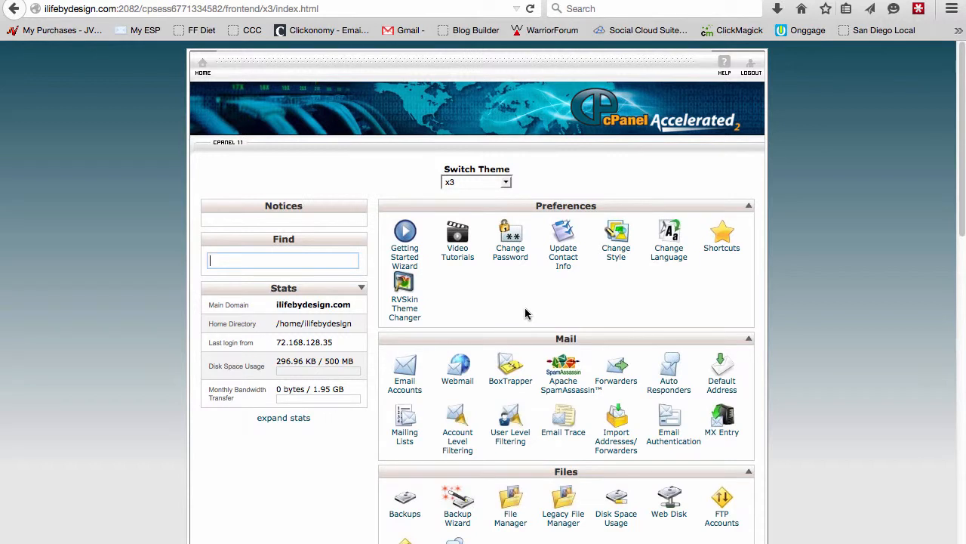
type("quick")
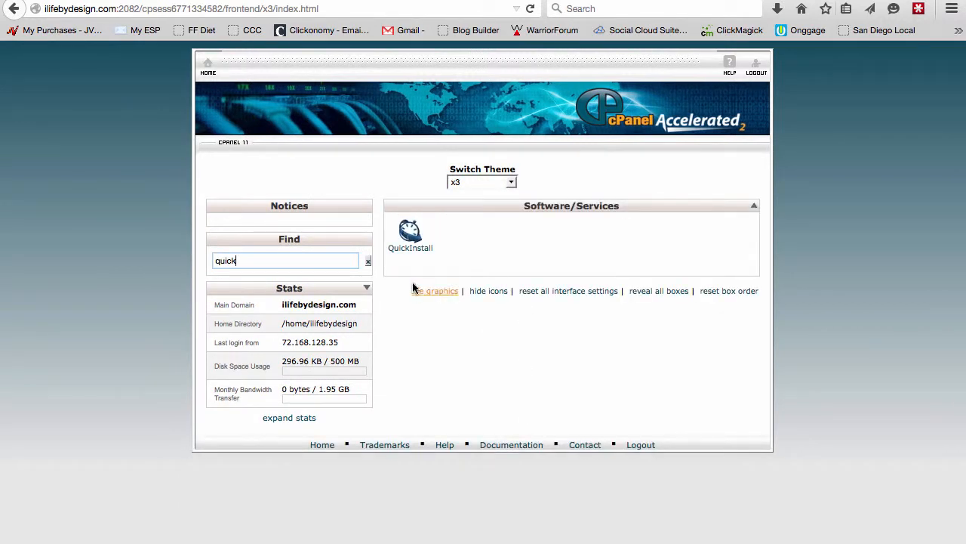
left_click(417, 247)
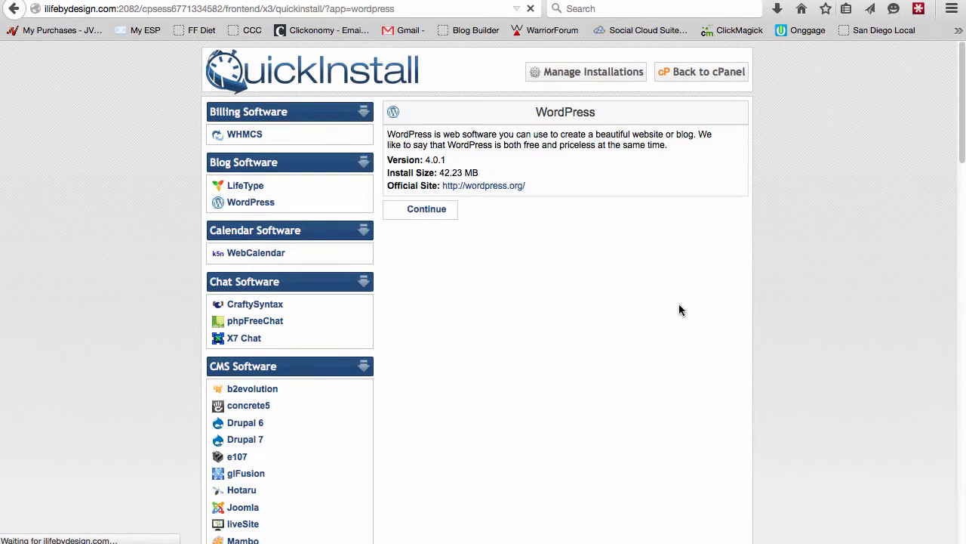
left_click(426, 215)
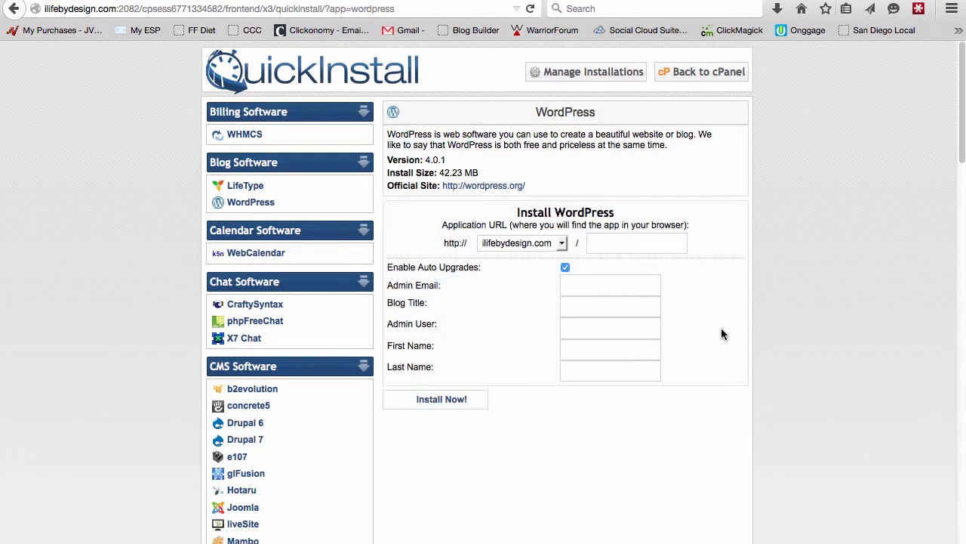
- Pick the suggested admin email and set the blog title to 'I life by design'
left_click(583, 279)
type("wjm")
key("Down")
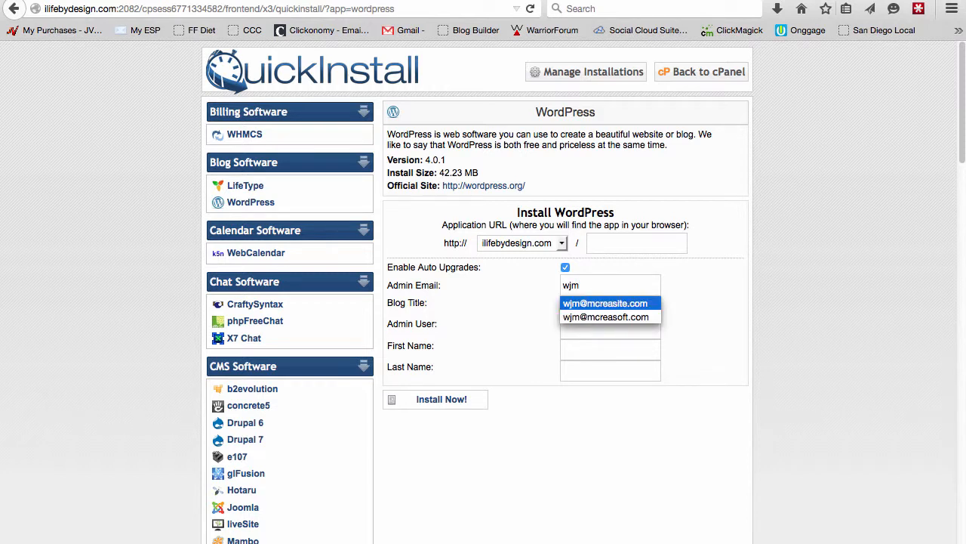
key("Return")
type("I ")
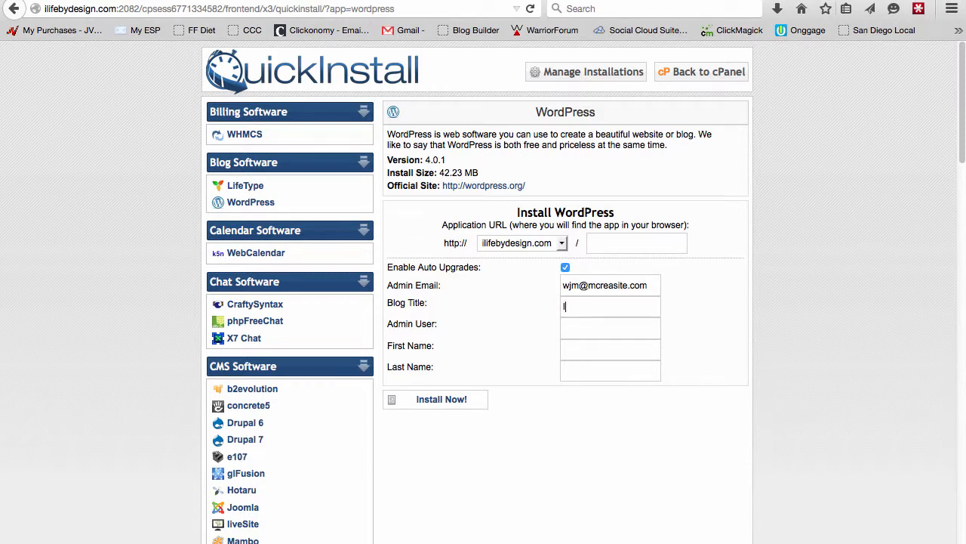
type("life by design")
key("Tab")
- Enter admin user 'admin' plus the owner's first and last name, then install WordPress
type("admin")
key("Tab")
type("bill")
key("Tab")
type("m")
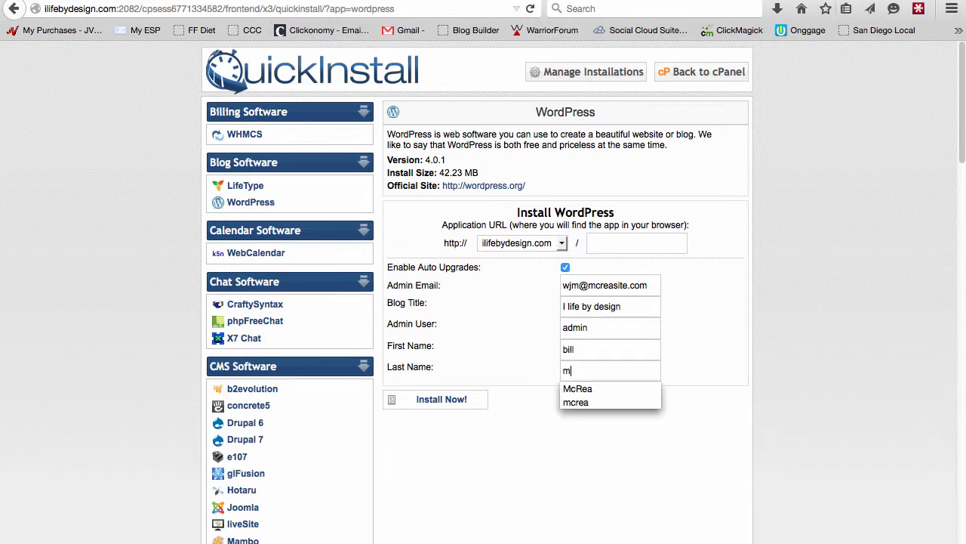
type("crea")
left_click(474, 414)
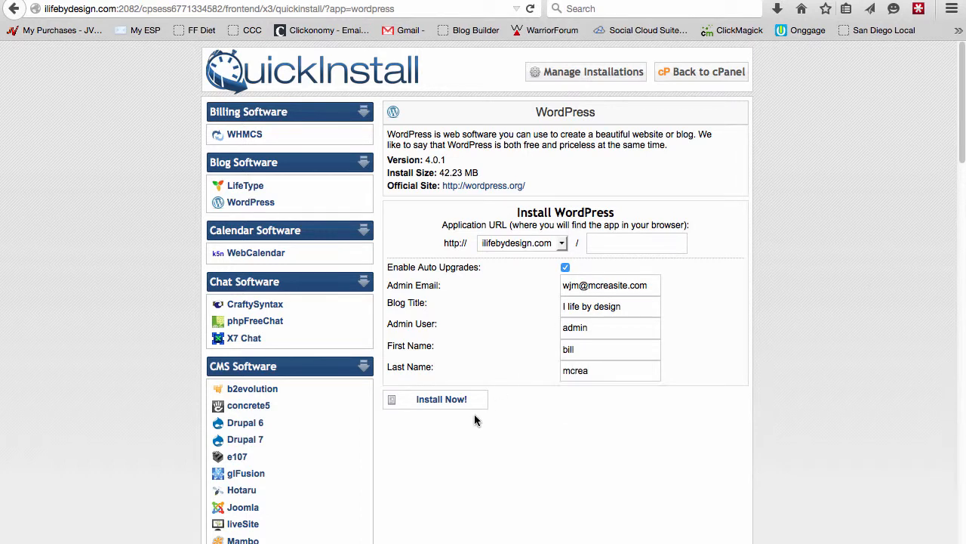
left_click(460, 399)
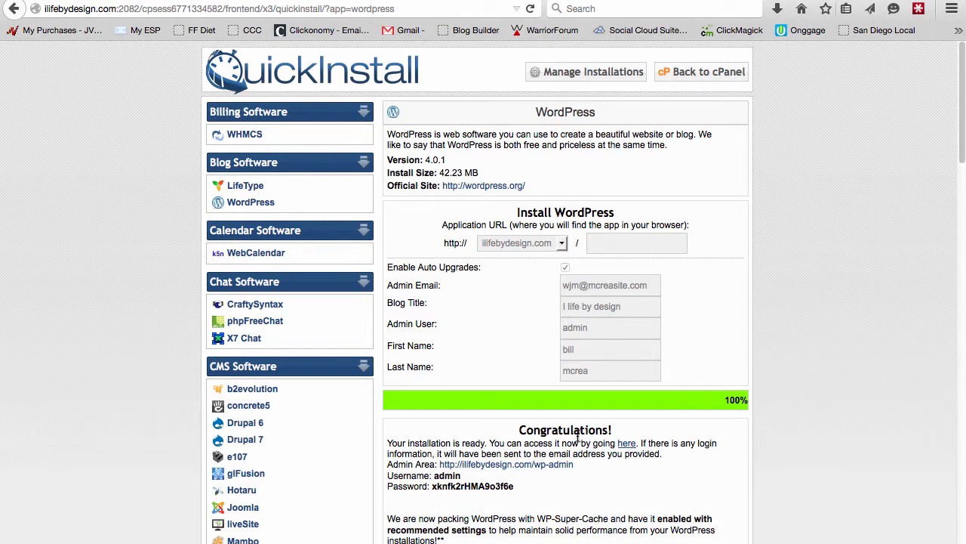
- Log in to wp-admin as 'admin' with the generated password copied from the results page
left_click(488, 464)
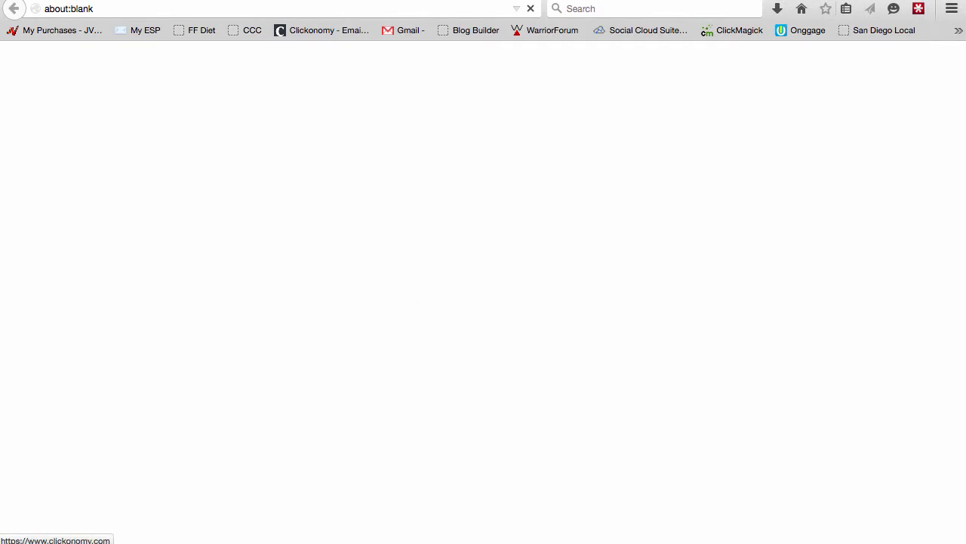
left_click(323, 0)
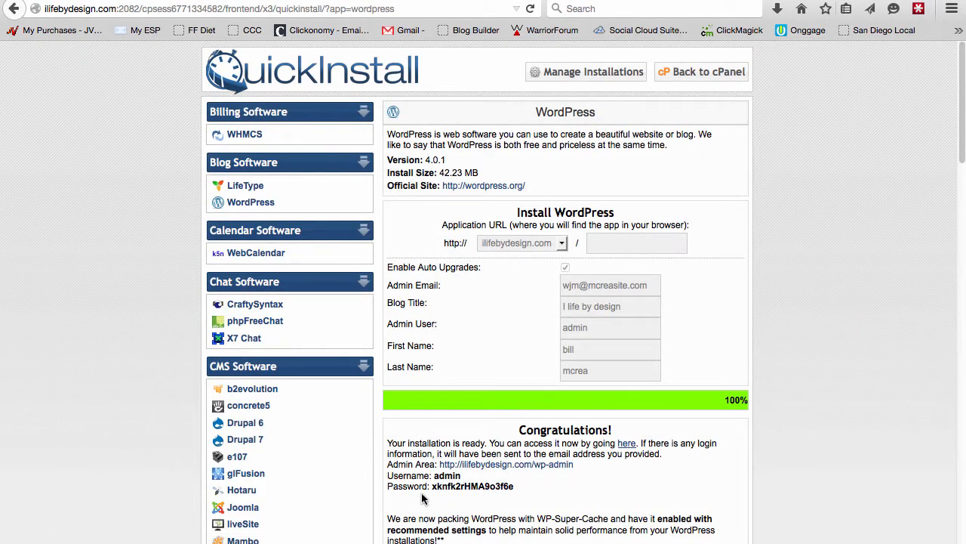
left_click_drag(432, 487, 507, 495)
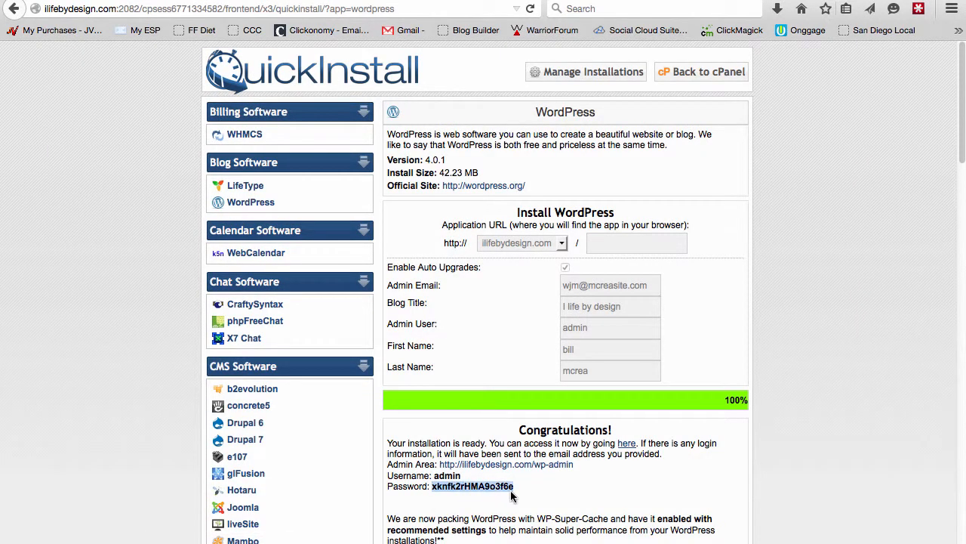
key("ctrl+Tab")
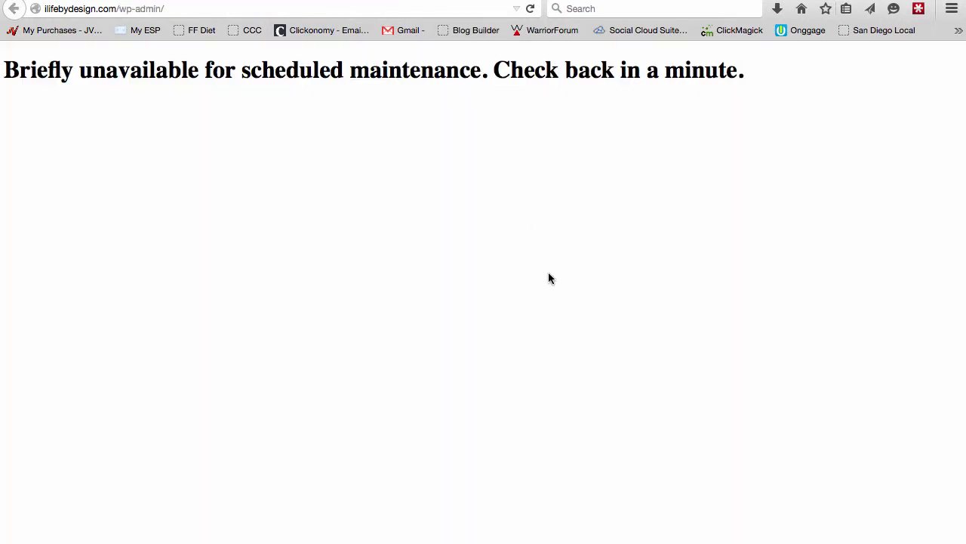
left_click(530, 9)
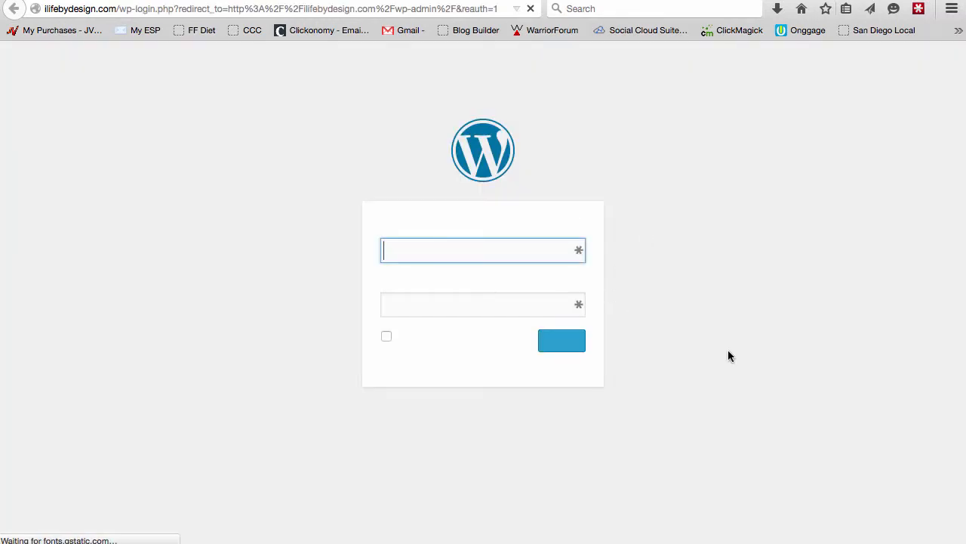
type("admin")
key("Tab")
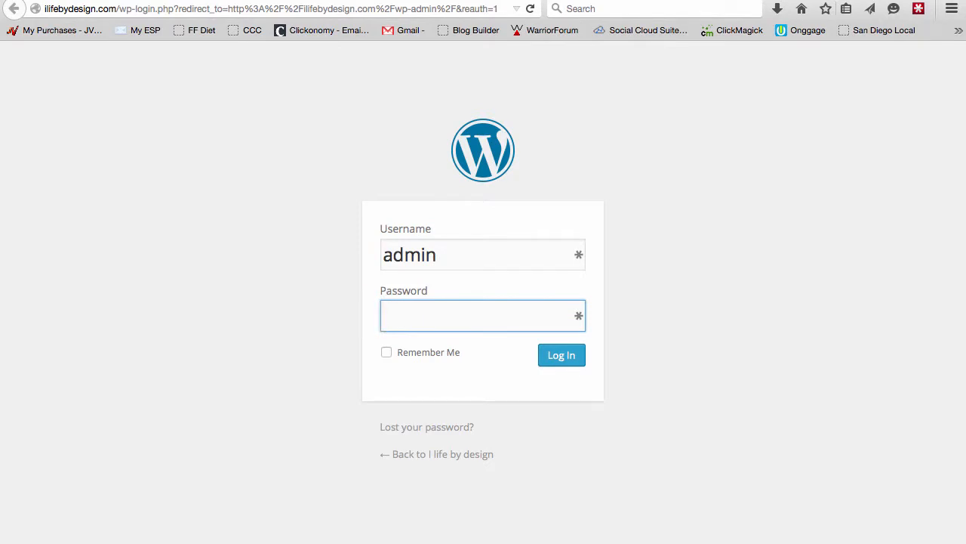
key("super+v")
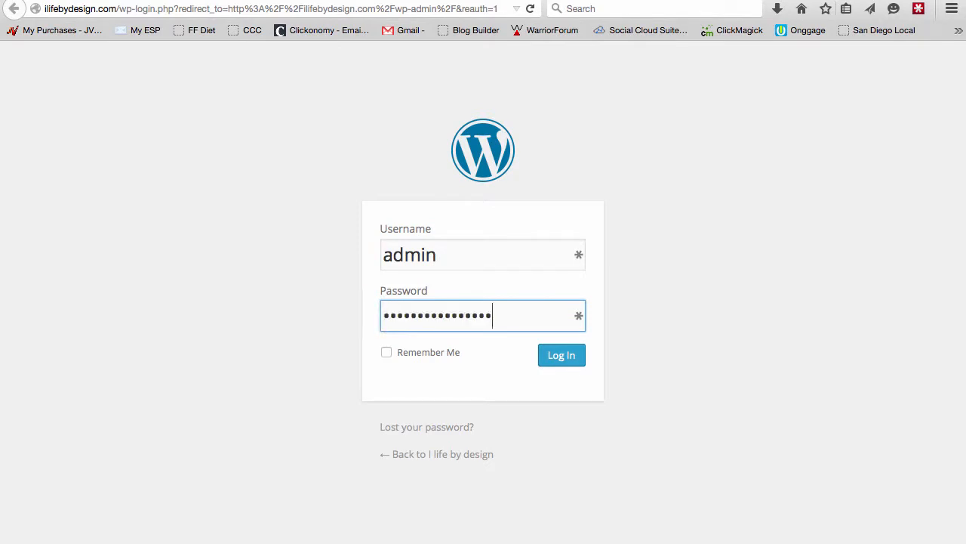
left_click(578, 363)
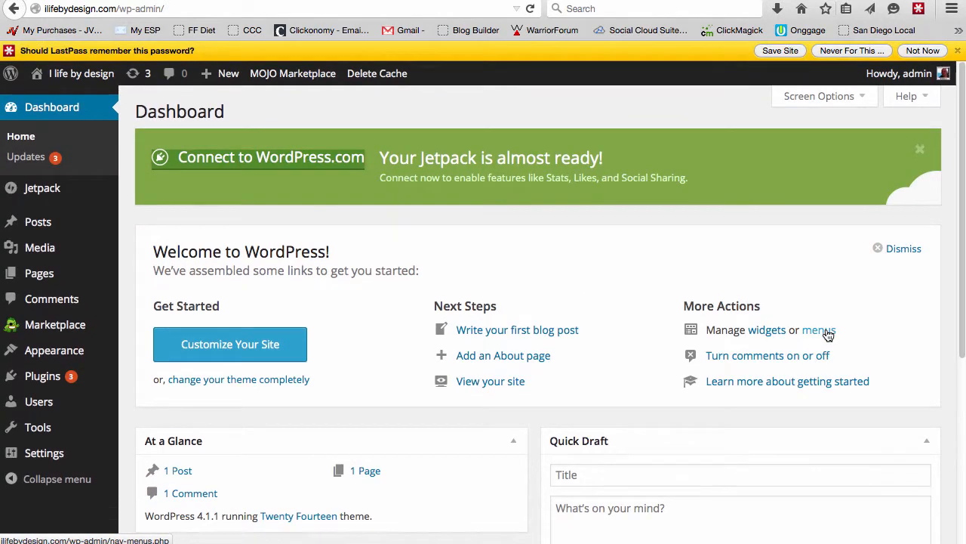
- Save the WordPress login in LastPass under Product Membership Sites and return to QuickInstall
left_click(781, 50)
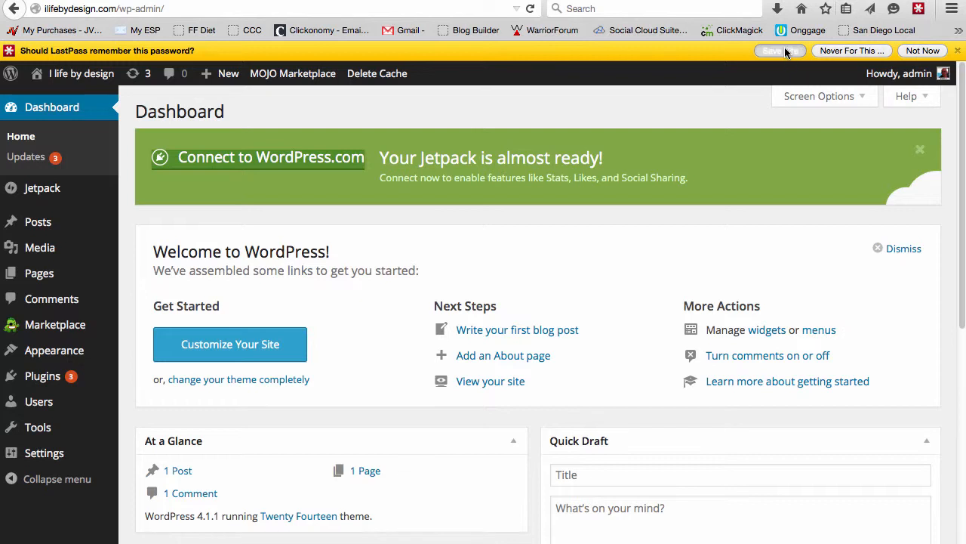
left_click(573, 103)
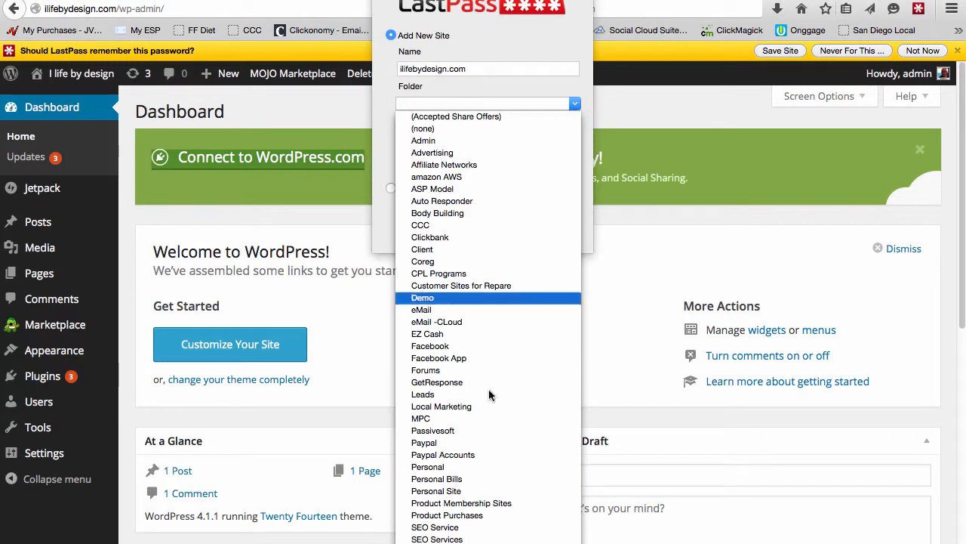
left_click(507, 502)
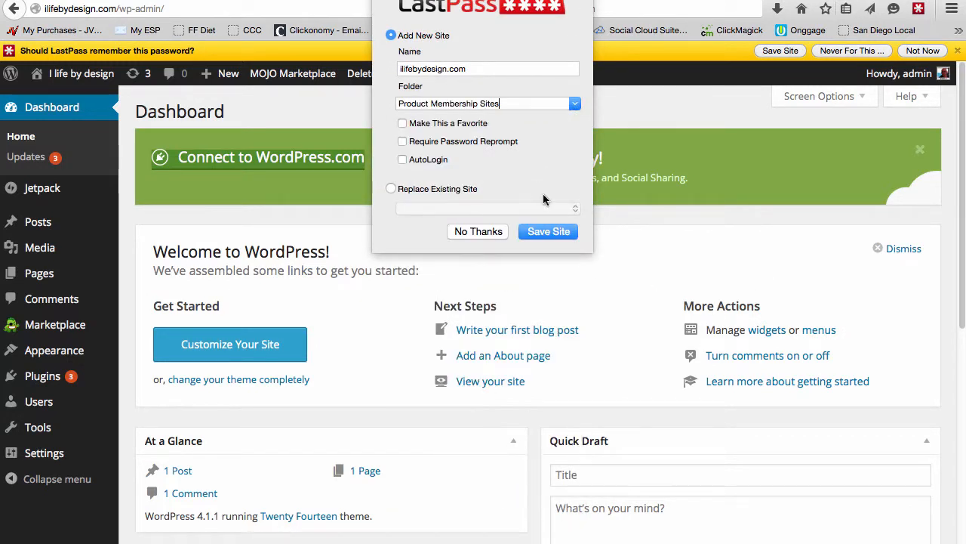
left_click(548, 230)
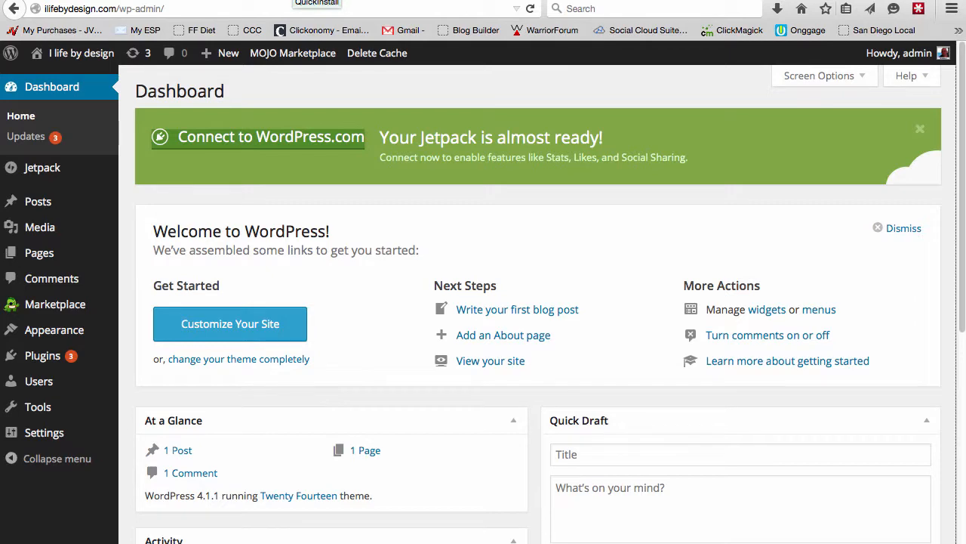
left_click(296, 0)
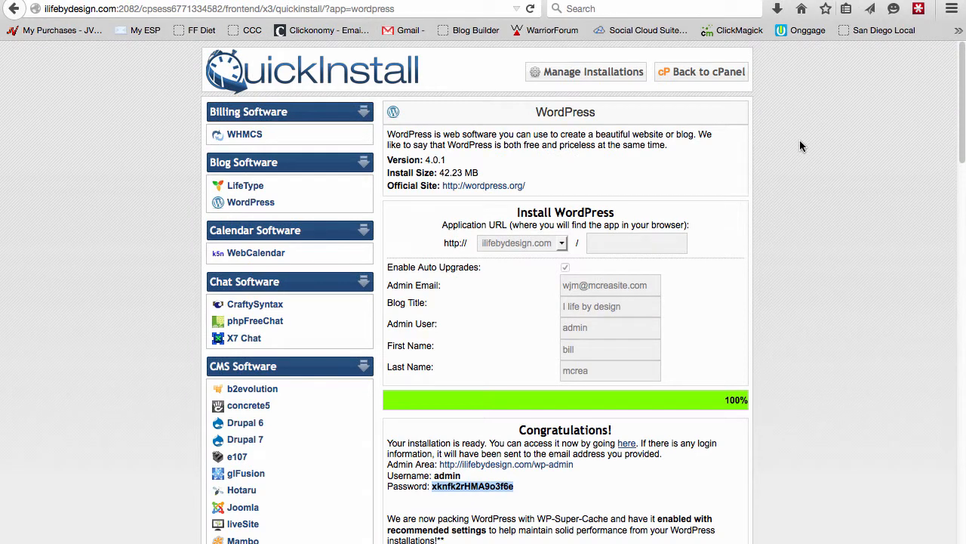
- Check Manage Installations for WordPress 4.1.1 on ilifebydesign.com, then go back to cPanel
left_click(563, 75)
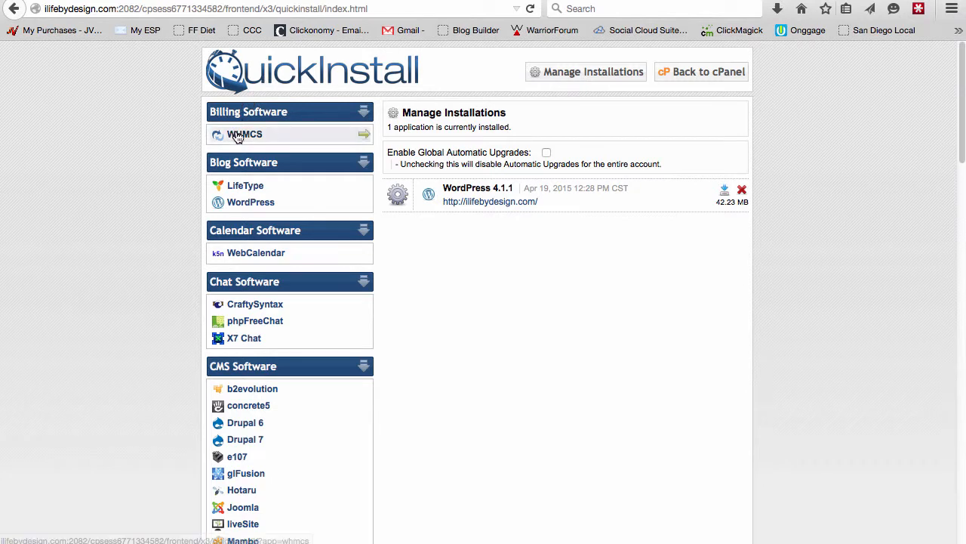
left_click(711, 74)
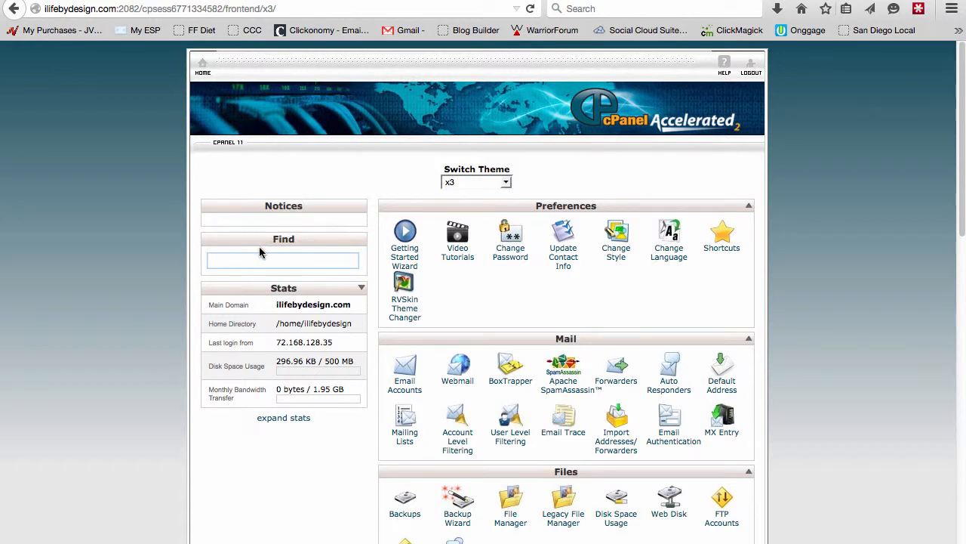
- Create subdomain '*' on ilifebydesign.com with document root public_html/ from the Subdomains page
type("sub")
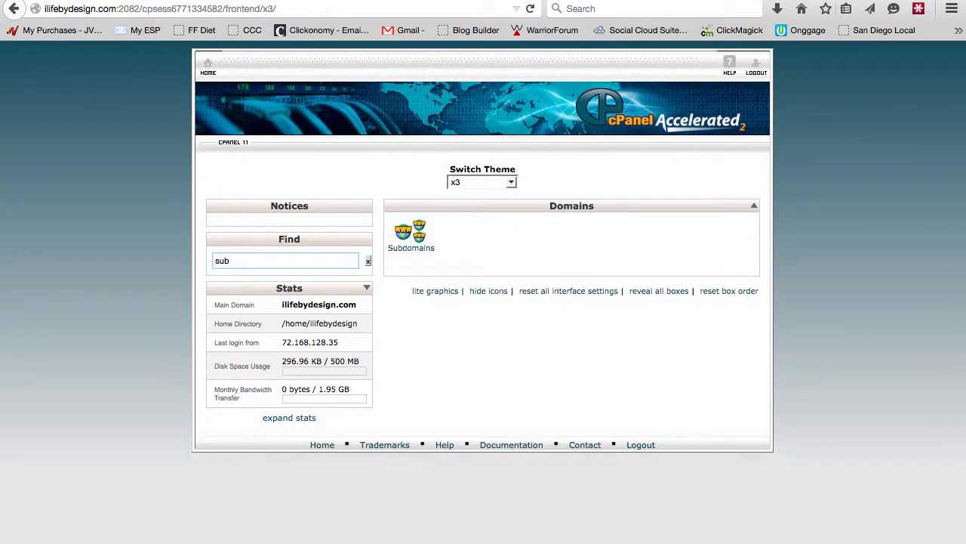
left_click(413, 250)
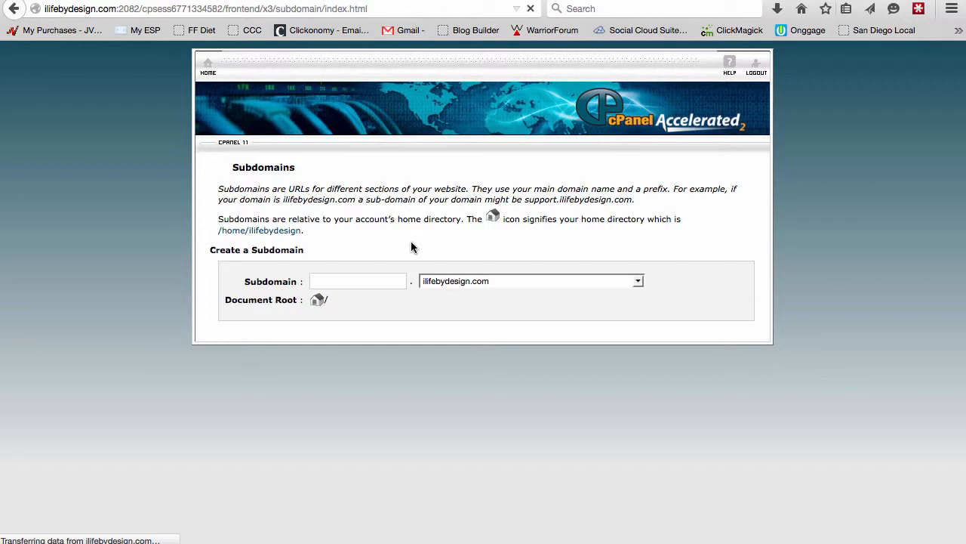
left_click(377, 282)
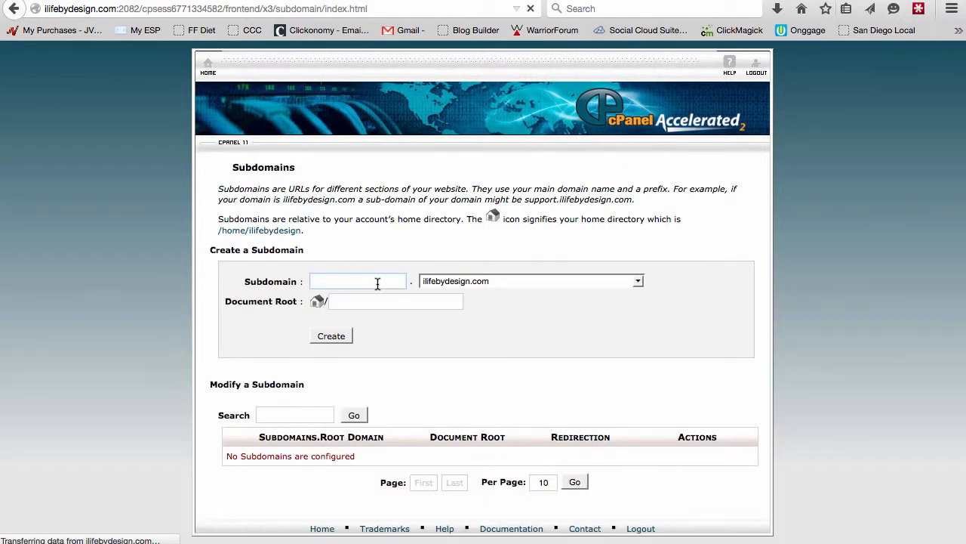
type("*")
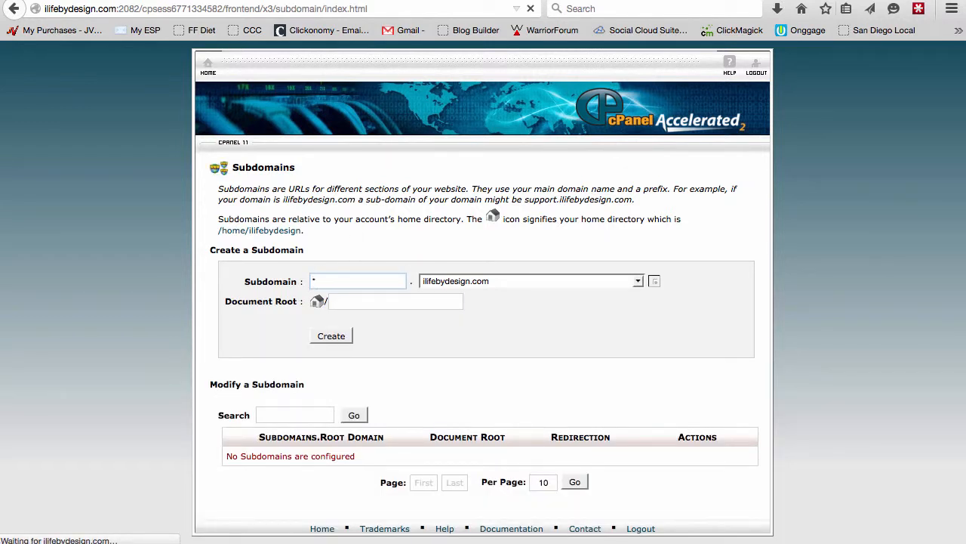
left_click(339, 337)
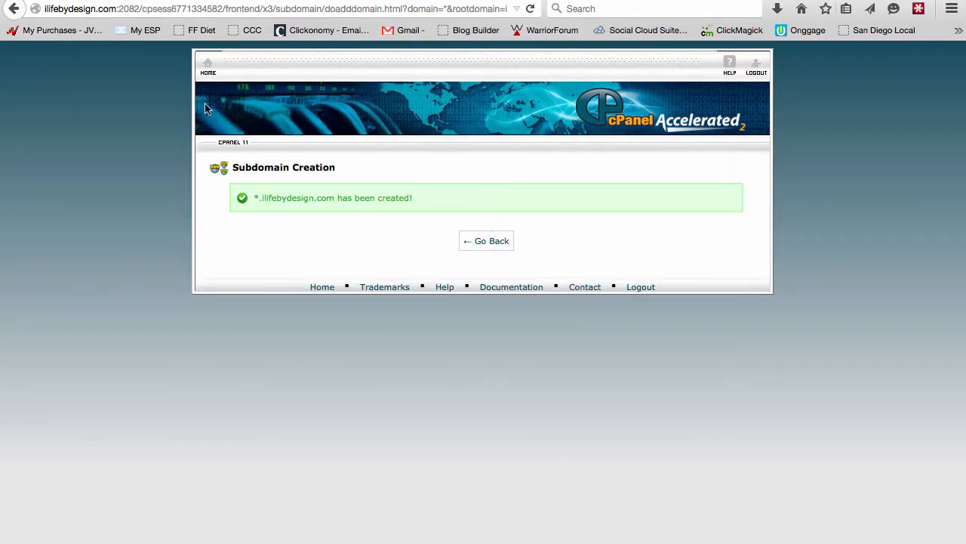
- Return to the cPanel home page from the subdomain confirmation
left_click(208, 66)
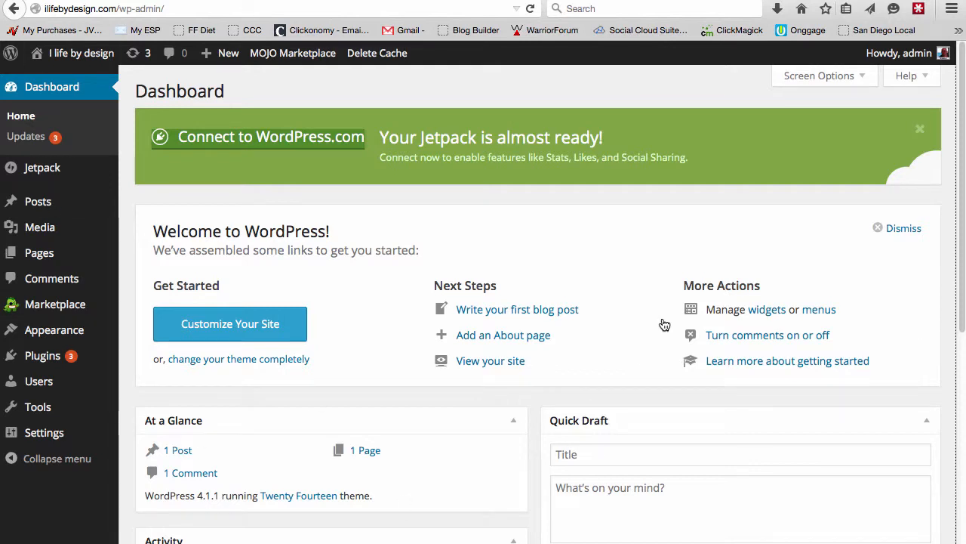
- Open the Installed Plugins list in the WordPress admin
mouse_move(43, 363)
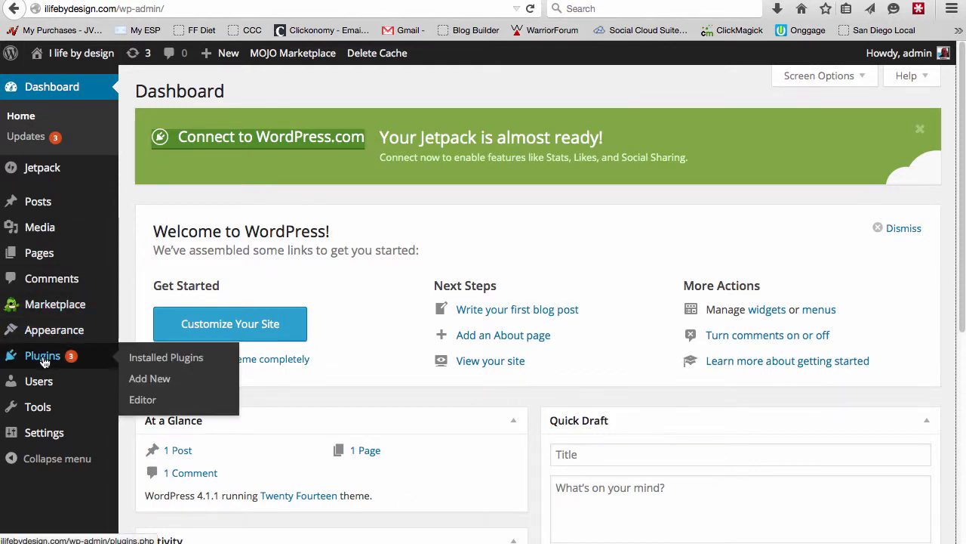
left_click(181, 364)
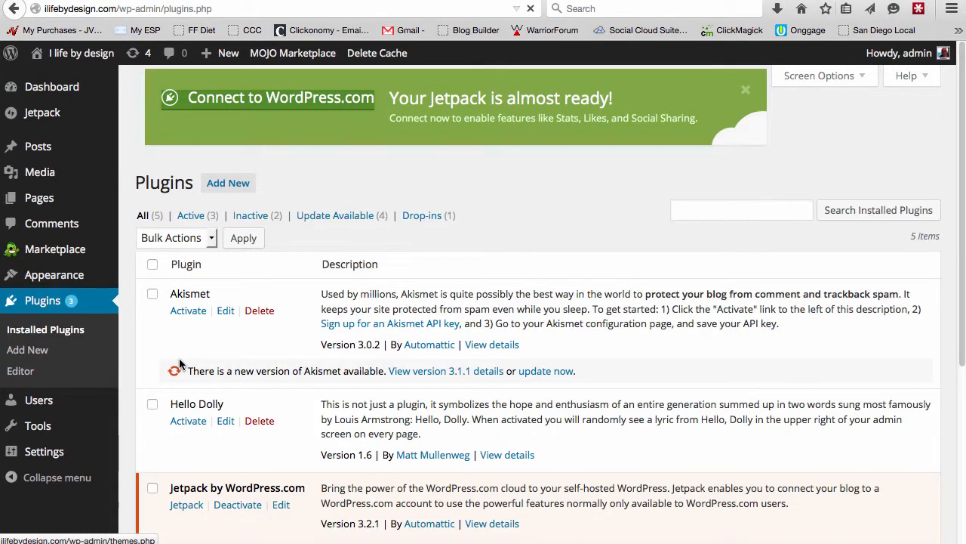
scroll(586, 287, "down", 5)
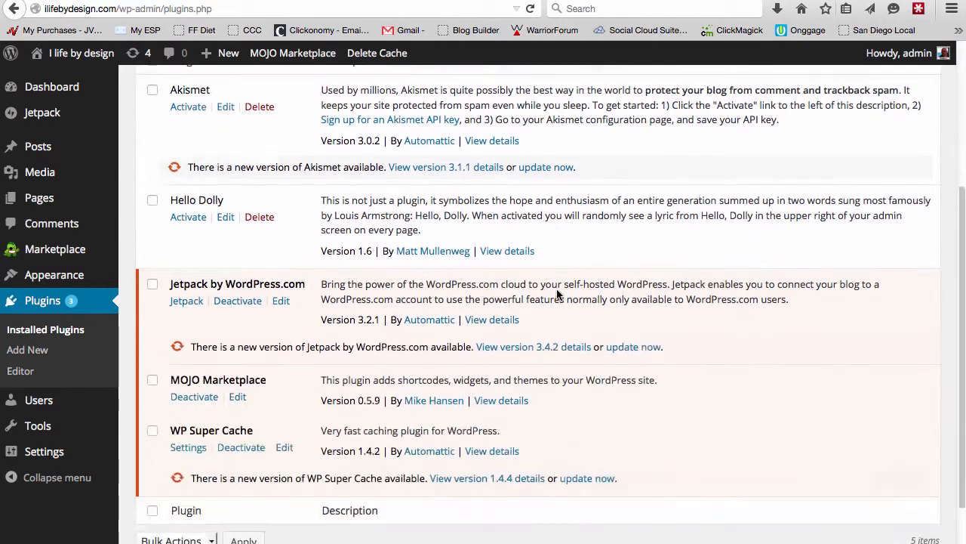
scroll(349, 318, "up", 2)
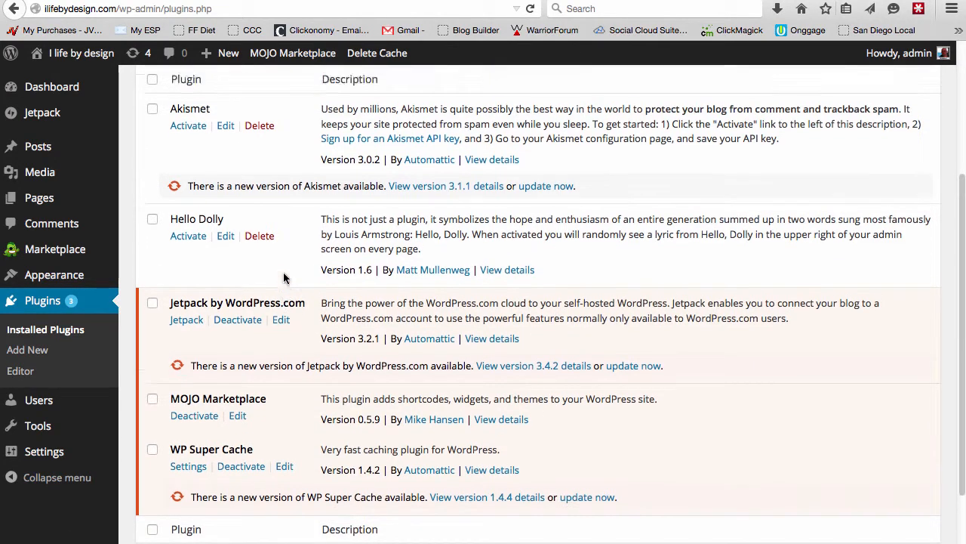
- Bulk-deactivate Jetpack, MOJO Marketplace and WP Super Cache, leaving Akismet and Hello Dolly unselected
left_click(151, 136)
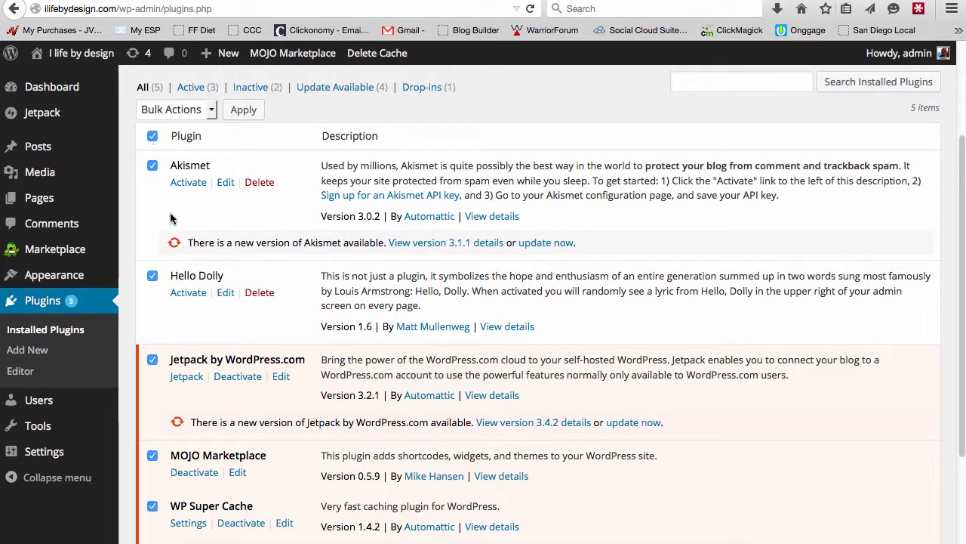
left_click(153, 275)
left_click(152, 166)
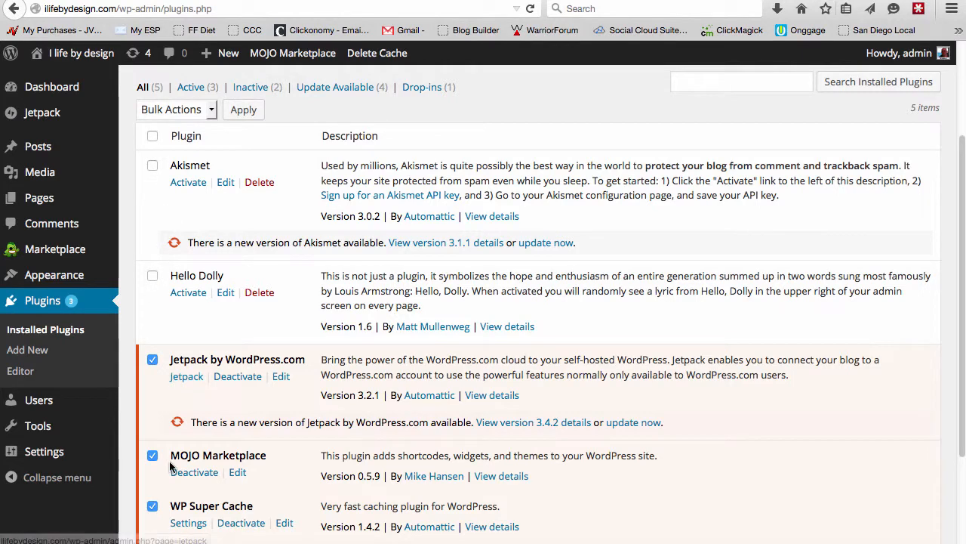
scroll(242, 453, "down", 1)
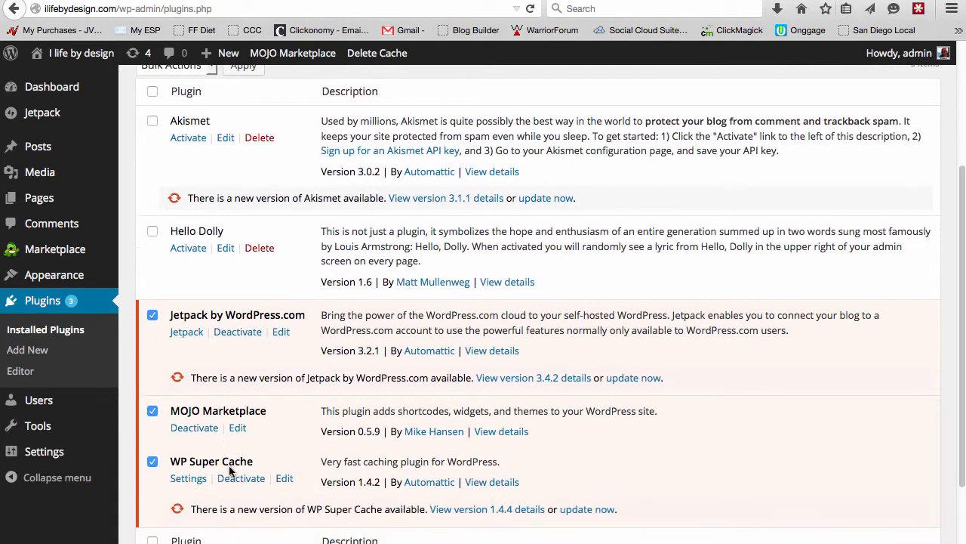
left_click(153, 461)
left_click(157, 459)
scroll(213, 339, "up", 4)
left_click(208, 247)
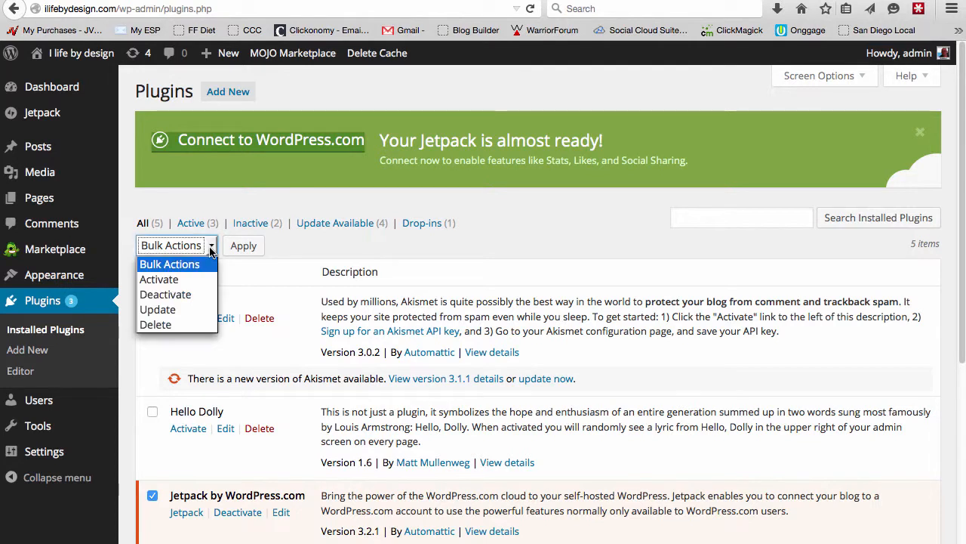
left_click(183, 295)
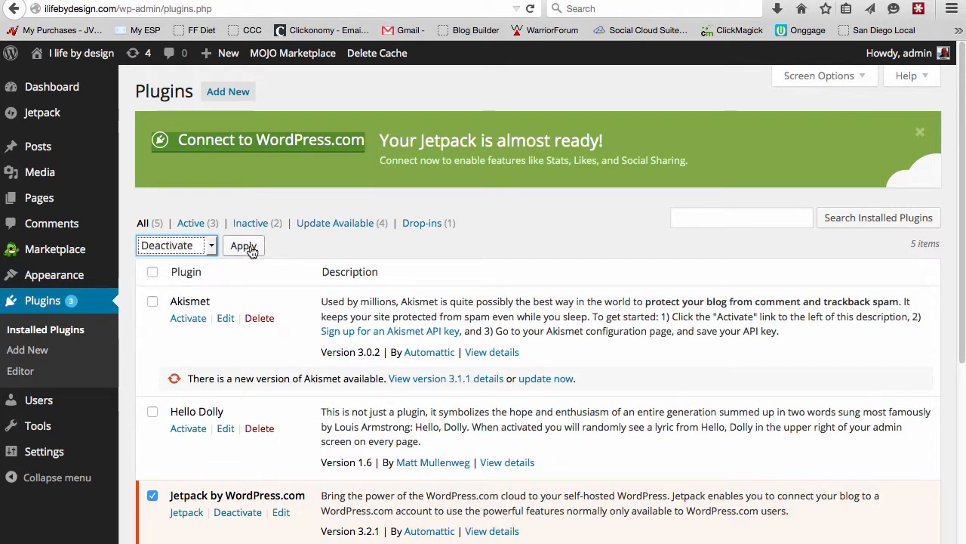
left_click(249, 247)
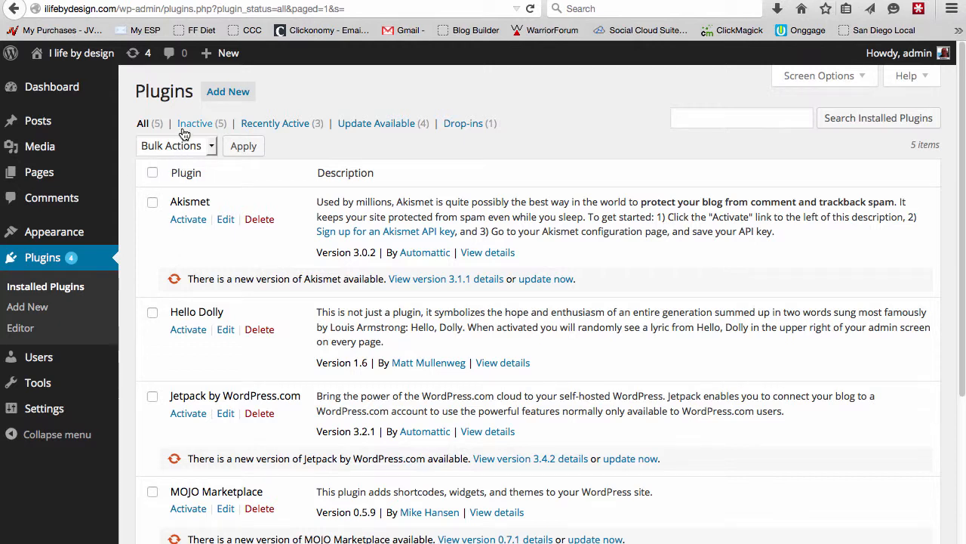
- Select all inactive plugins except WP Super Cache and apply the Delete bulk action
left_click(208, 128)
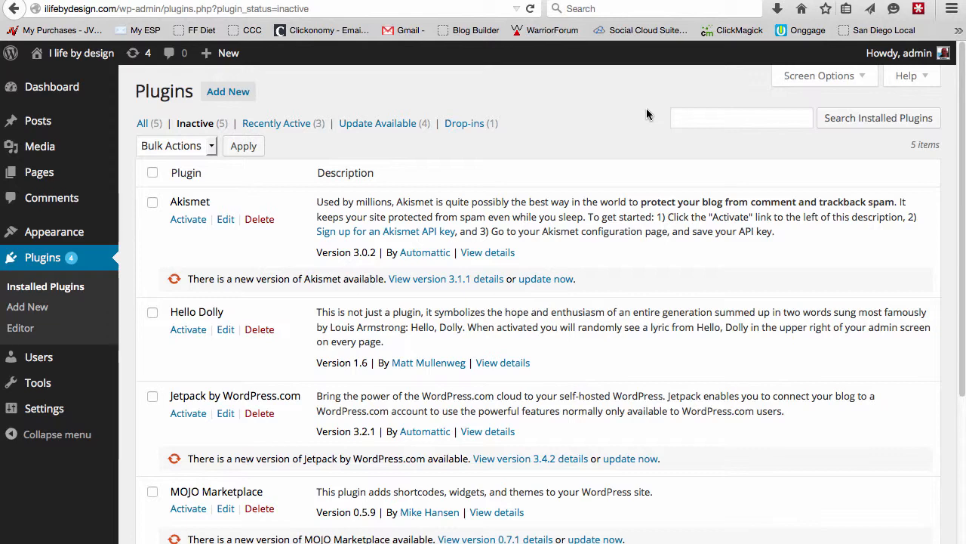
left_click(153, 172)
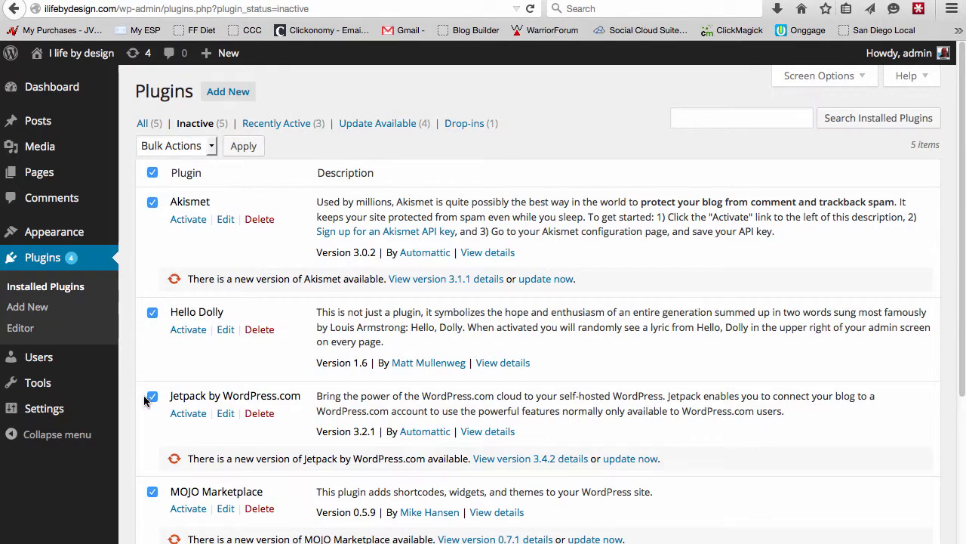
scroll(147, 382, "down", 5)
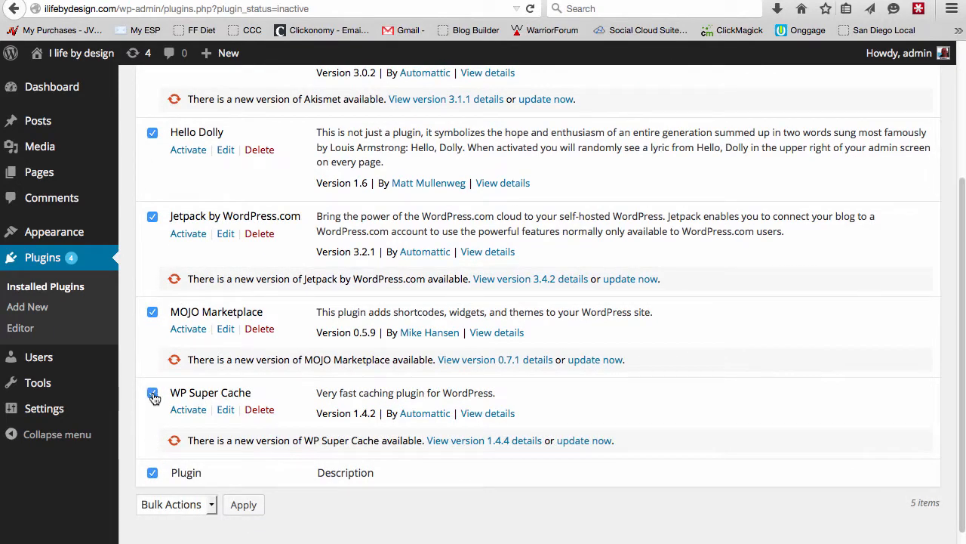
left_click(152, 393)
scroll(224, 410, "up", 5)
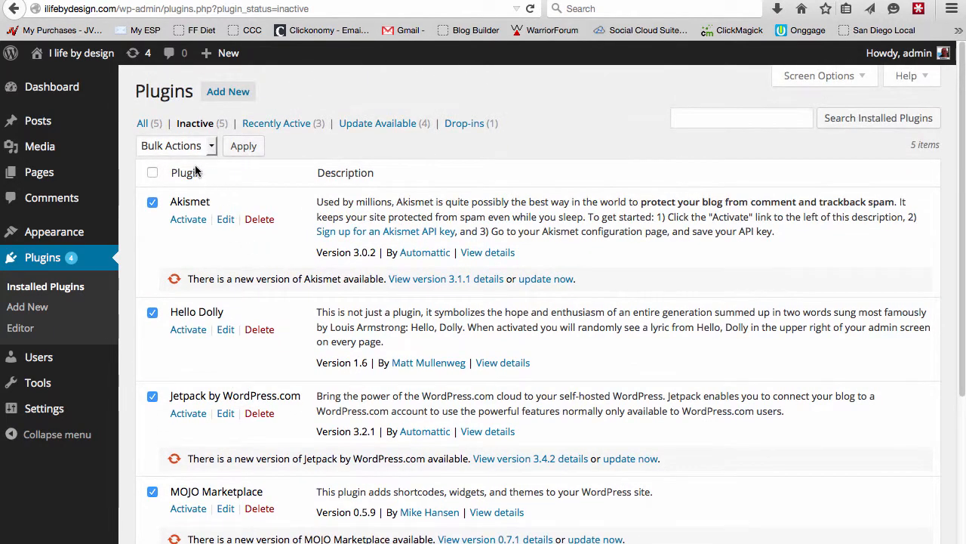
left_click(211, 147)
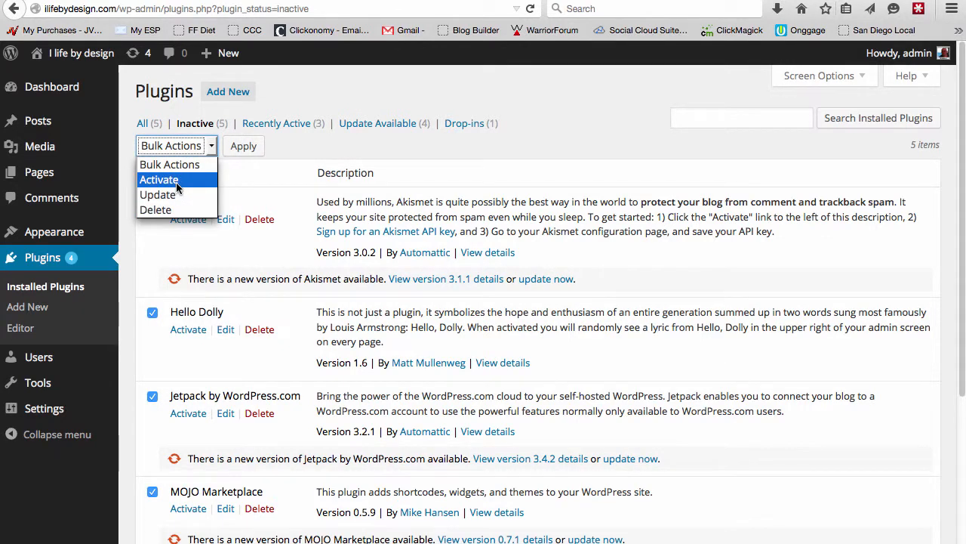
left_click(168, 210)
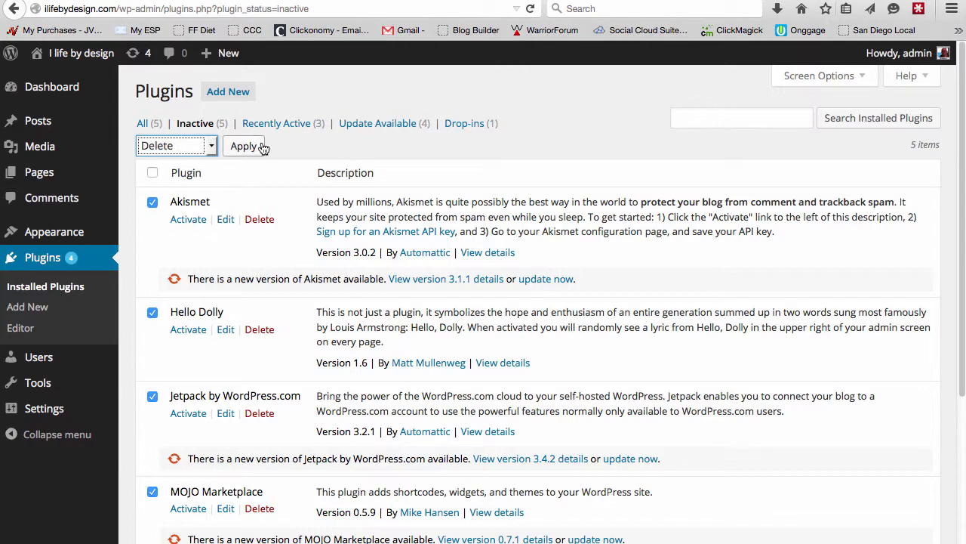
left_click(242, 146)
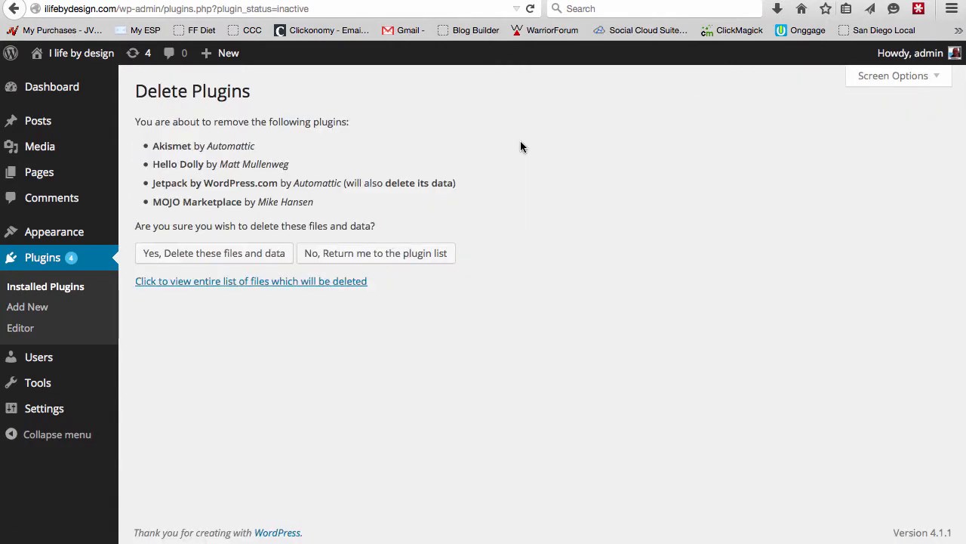
- Confirm deleting Akismet, Hello Dolly, Jetpack and MOJO Marketplace along with their data
left_click(250, 252)
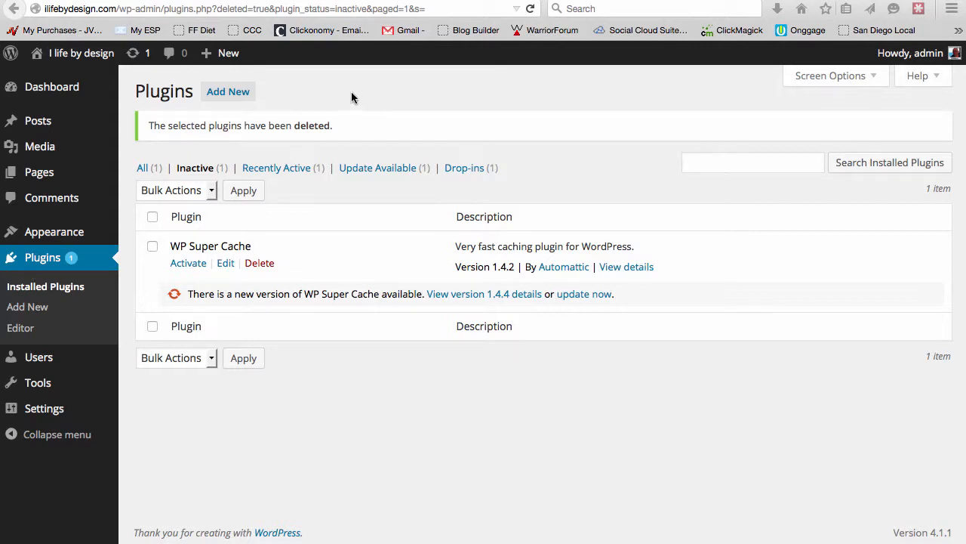
- Go to Add New plugins and switch to the Upload Plugin zip option
left_click(225, 93)
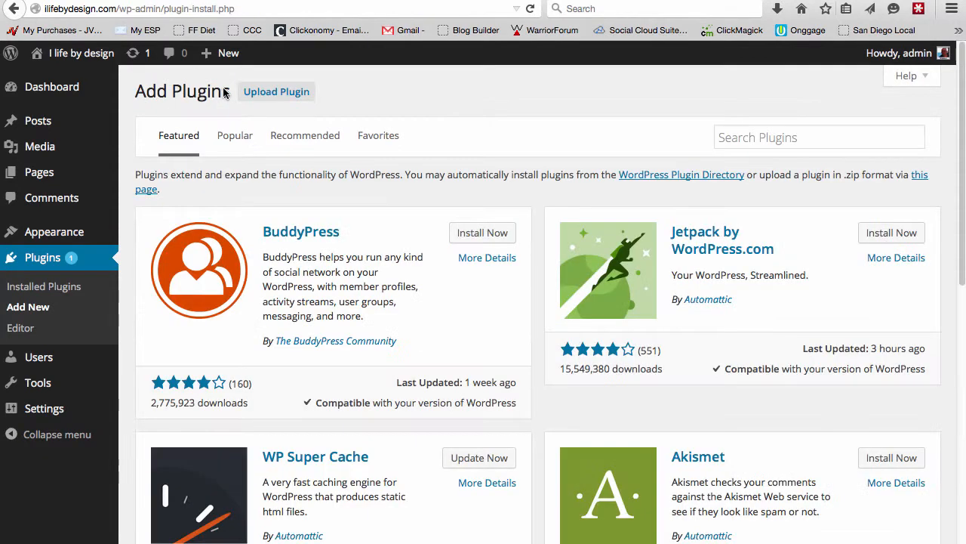
left_click(277, 101)
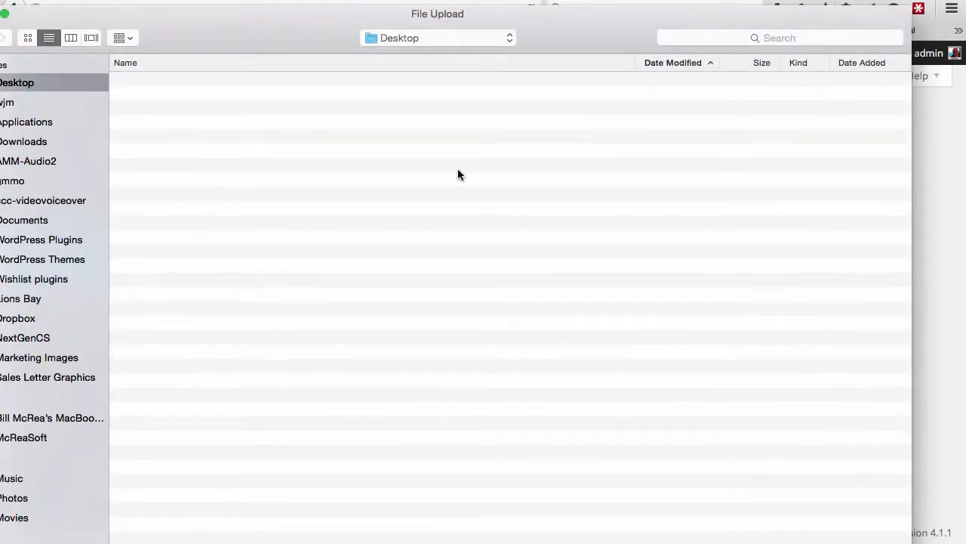
- Pick wp-mim-200.zip from the Wishlist plugins folder as the upload file
left_click_drag(323, 22, 357, 0)
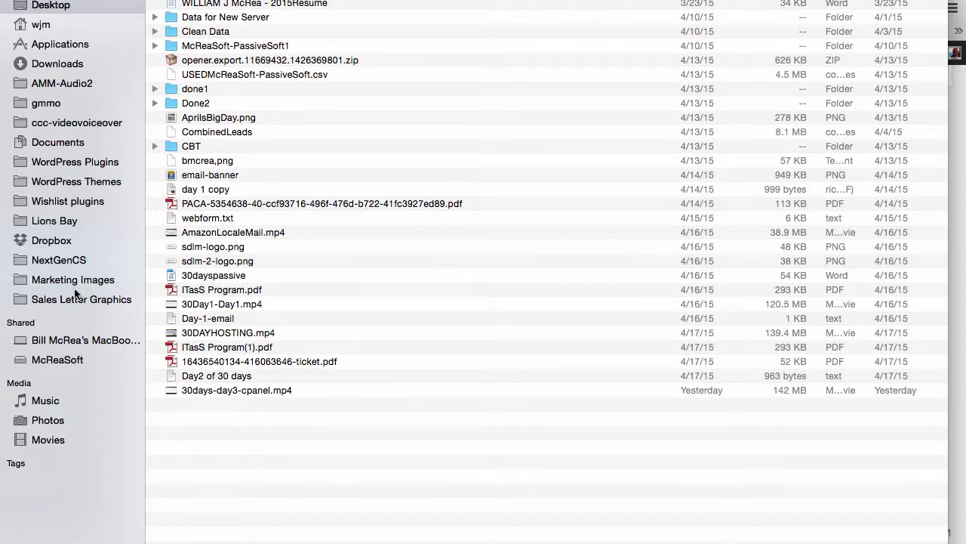
left_click(75, 201)
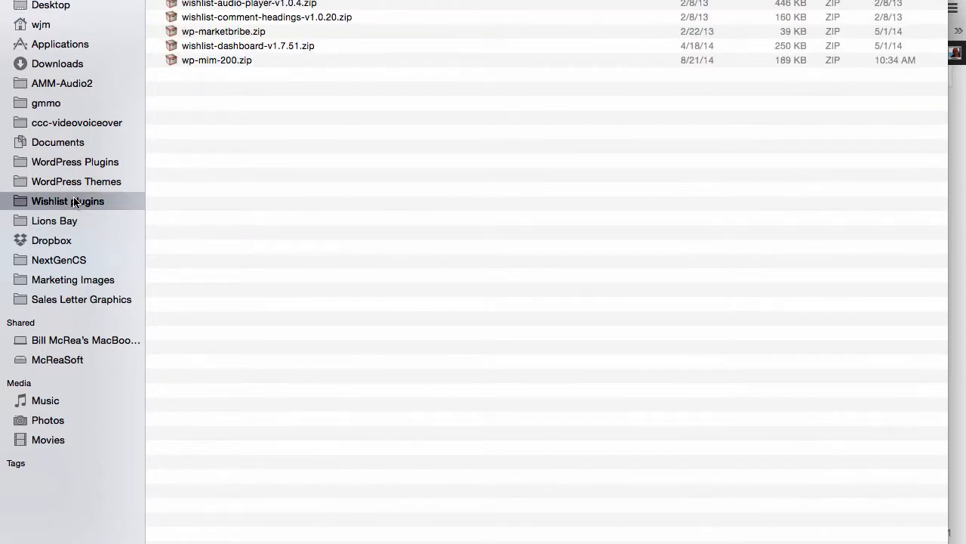
left_click(93, 163)
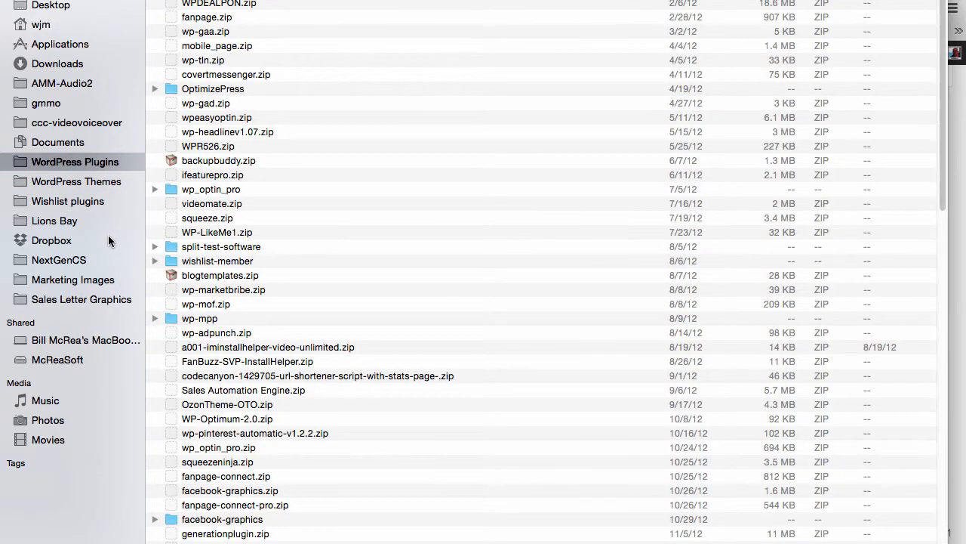
left_click(72, 203)
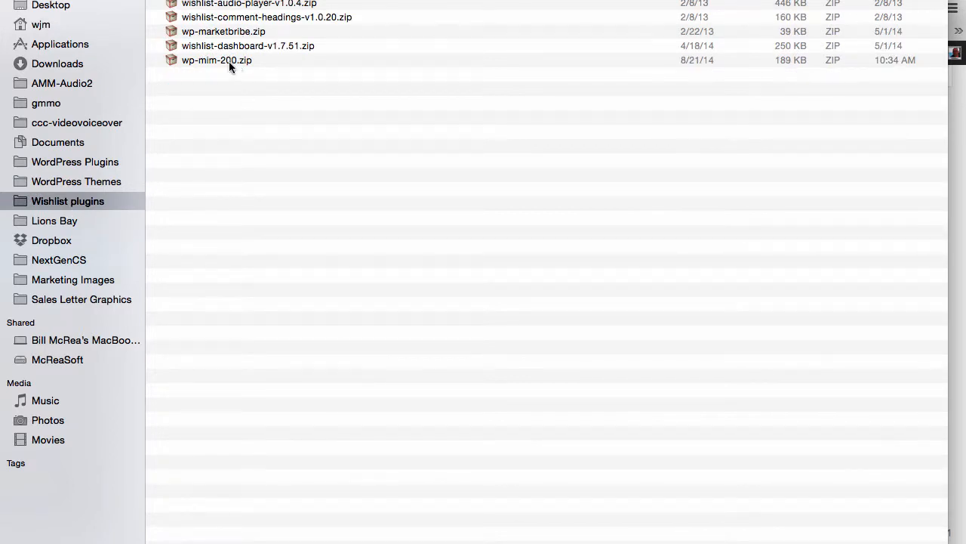
left_click(188, 60)
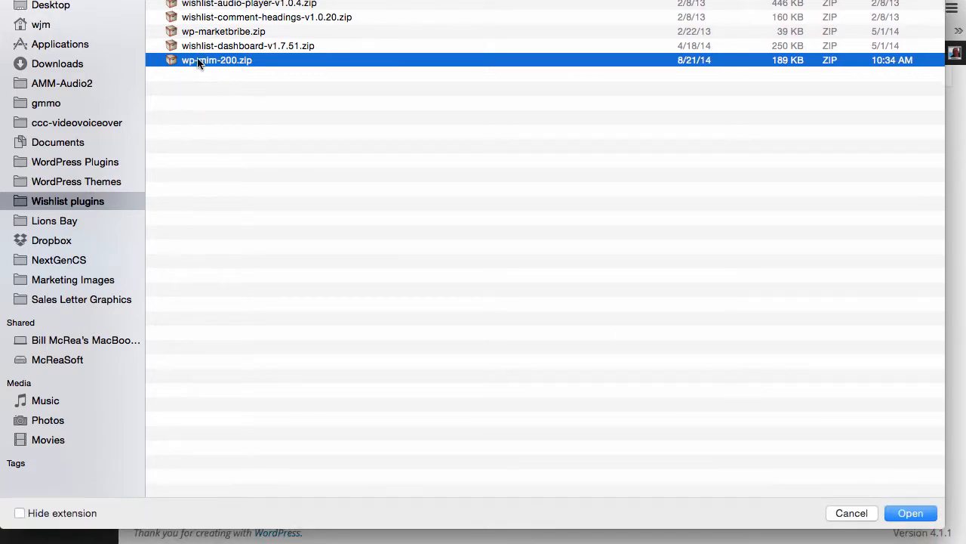
left_click(915, 512)
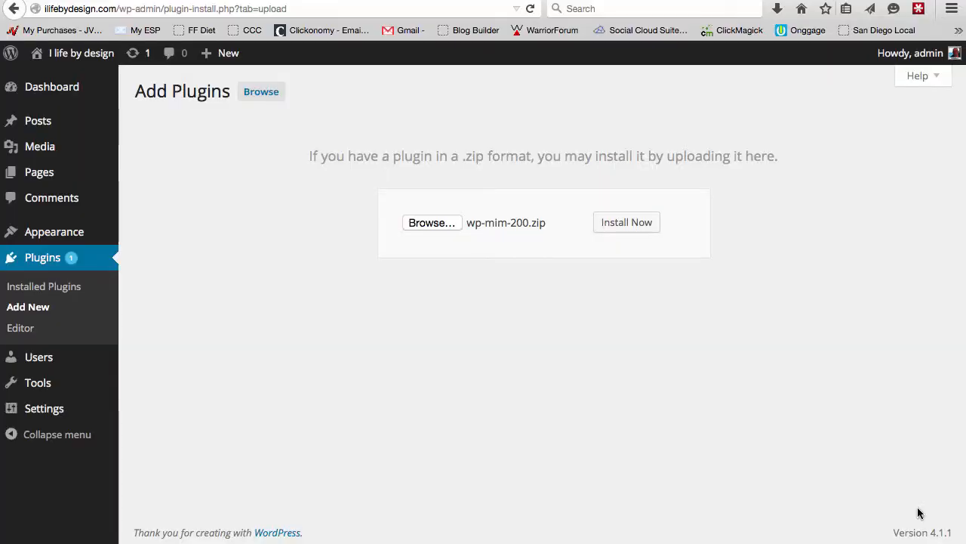
- Install the wp-mim-200 plugin from the zip and activate it
left_click(646, 226)
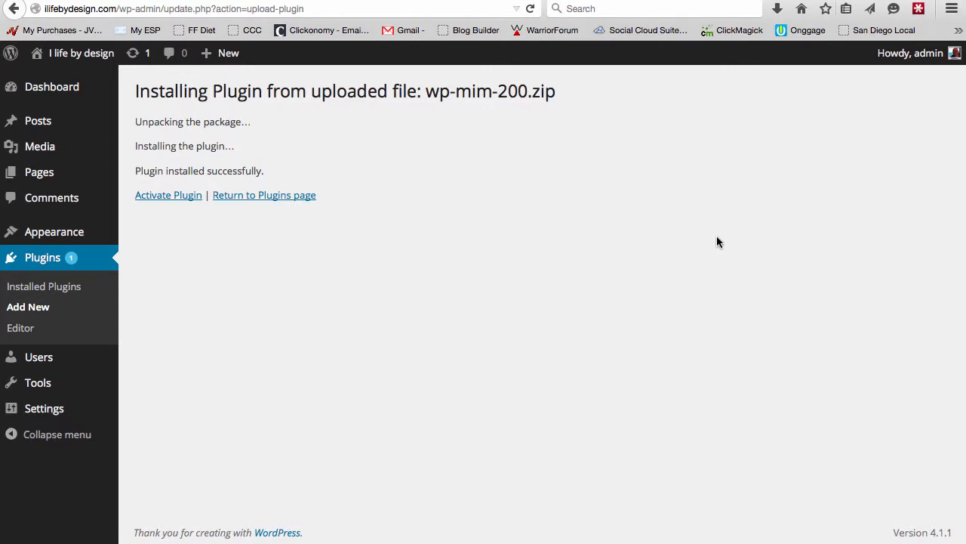
left_click(168, 195)
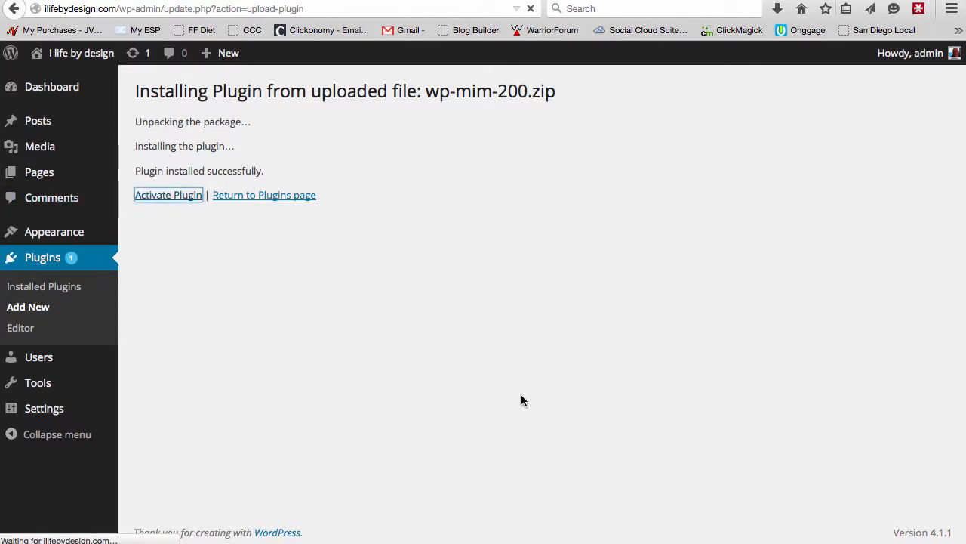